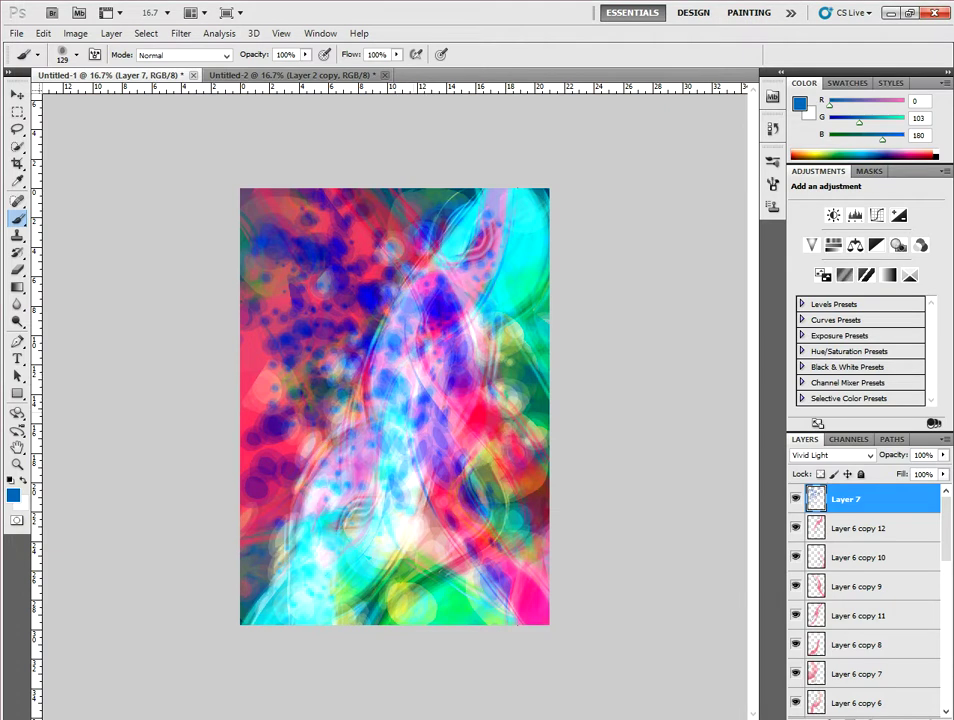
Step: Paint blue streaks, then pink (R210 G28 B94) dabs, through the middle of Layer 7
{"action": "left_click_drag", "start_coordinate": [368, 330], "coordinate": [350, 374]}
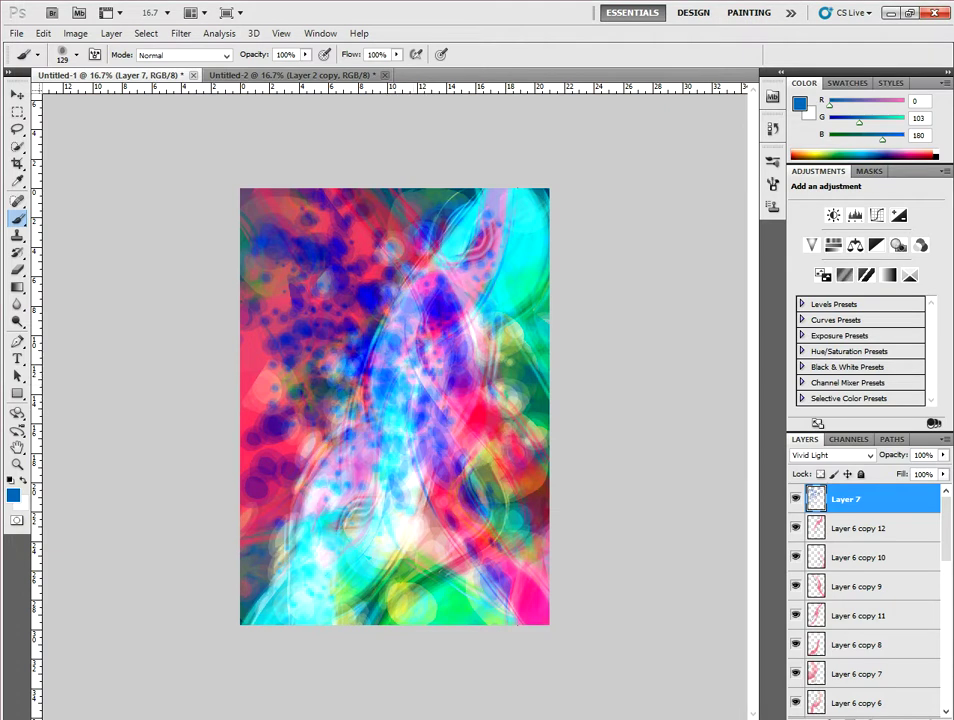
{"action": "left_click_drag", "start_coordinate": [400, 300], "coordinate": [410, 450]}
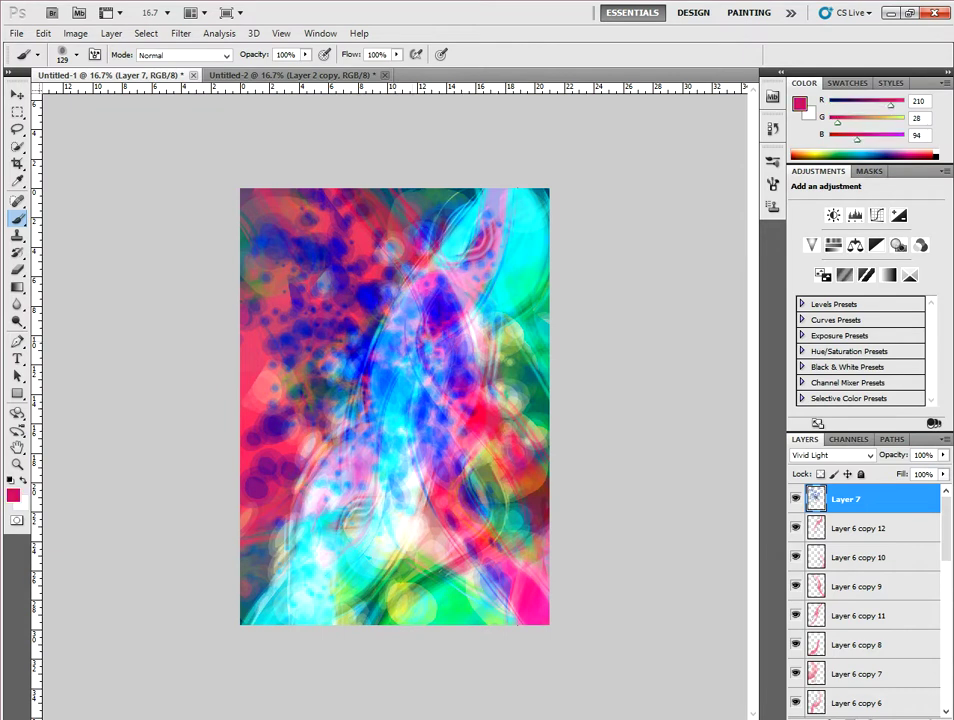
{"action": "left_click_drag", "start_coordinate": [400, 345], "coordinate": [365, 405]}
{"action": "mouse_move", "coordinate": [320, 336]}
{"action": "left_mouse_down"}
{"action": "mouse_move", "coordinate": [310, 290]}
{"action": "mouse_move", "coordinate": [260, 300]}
{"action": "mouse_move", "coordinate": [314, 298]}
{"action": "left_mouse_up"}
{"action": "left_click", "coordinate": [181, 33]}
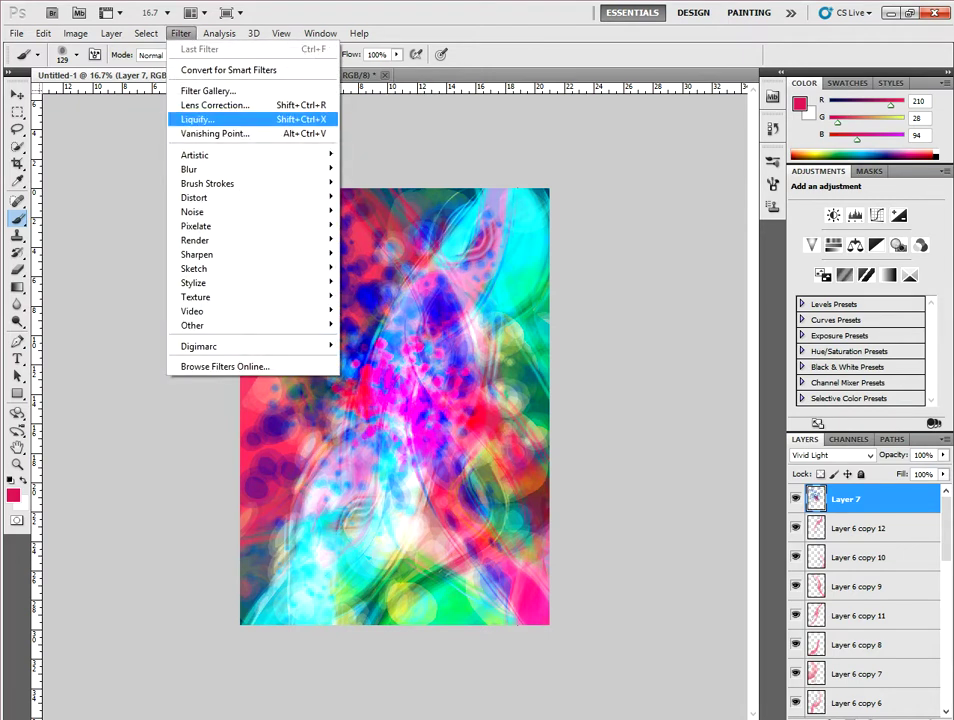
Step: Try Liquify Forward Warp on the pink splatter, undoing the warps with Ctrl+Alt+Z
{"action": "left_click", "coordinate": [202, 119]}
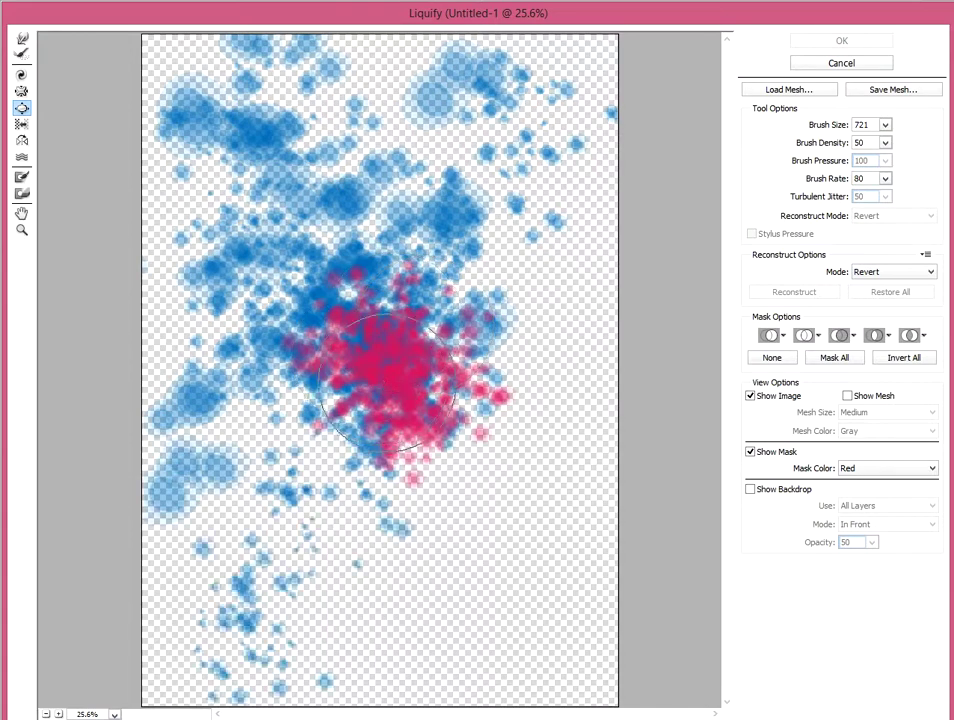
{"action": "left_click_drag", "start_coordinate": [370, 378], "coordinate": [445, 190]}
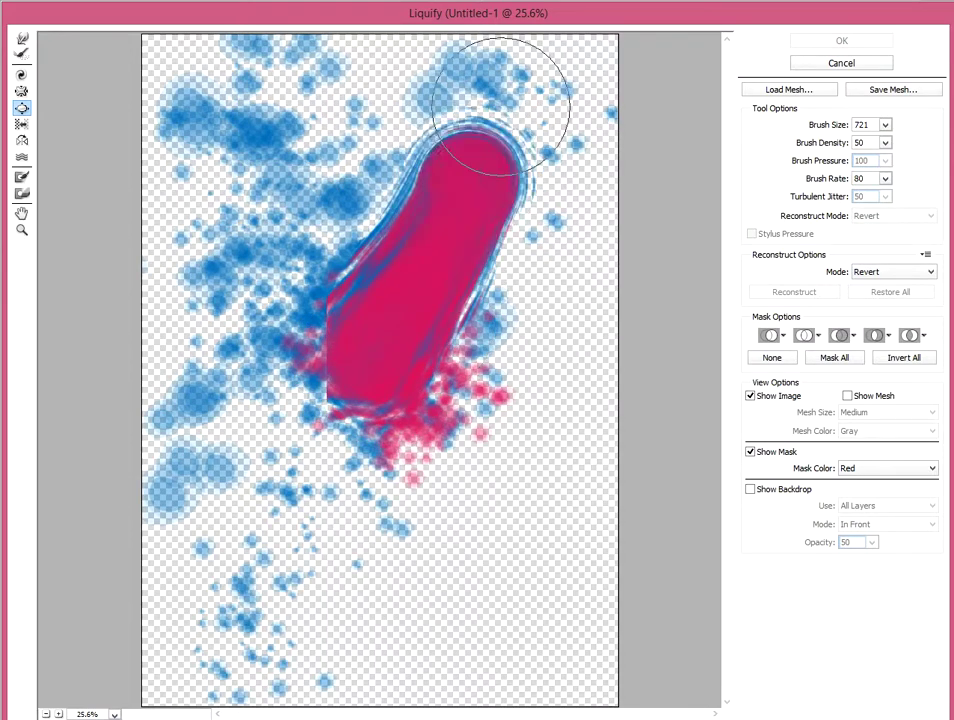
{"action": "mouse_move", "coordinate": [411, 351]}
{"action": "left_mouse_down"}
{"action": "mouse_move", "coordinate": [339, 655]}
{"action": "mouse_move", "coordinate": [400, 642]}
{"action": "left_mouse_up"}
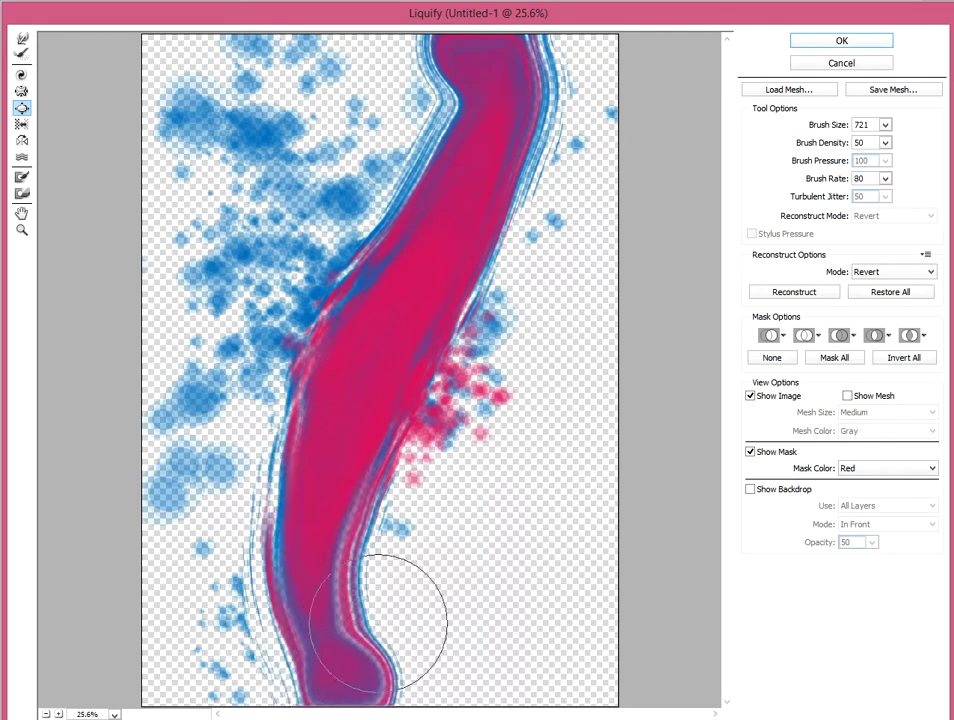
{"action": "key", "text": "ctrl+alt+z"}
{"action": "key", "text": "ctrl+alt+z"}
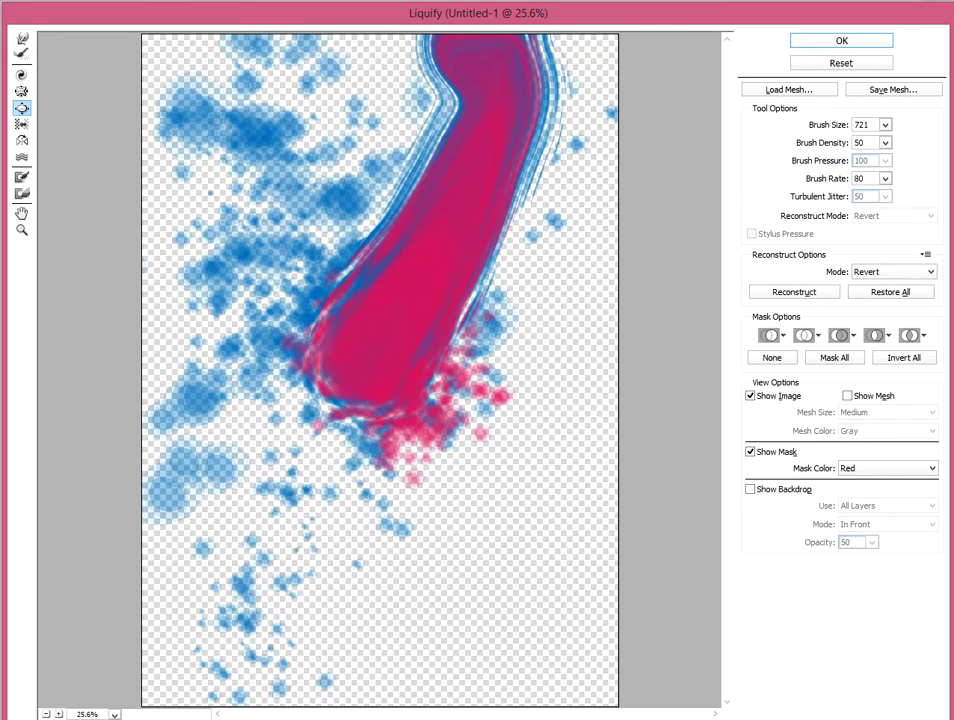
{"action": "key", "text": "ctrl+alt+z"}
{"action": "mouse_move", "coordinate": [270, 632]}
{"action": "left_mouse_down"}
{"action": "mouse_move", "coordinate": [316, 503]}
{"action": "mouse_move", "coordinate": [575, 70]}
{"action": "mouse_move", "coordinate": [590, 20]}
{"action": "left_mouse_up"}
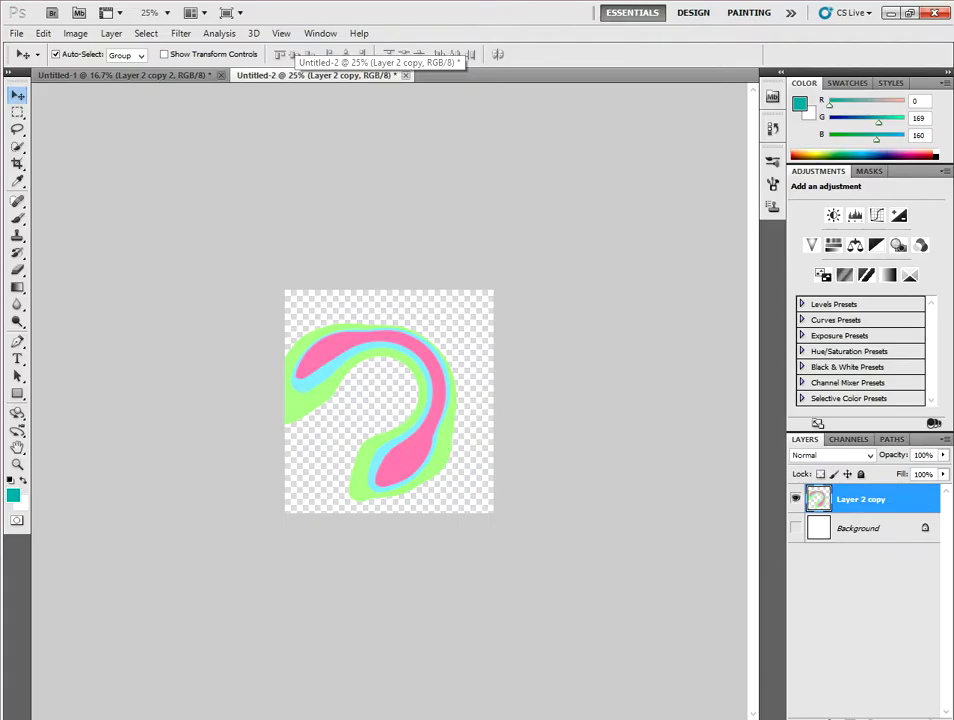
Step: Liquify the Untitled-2 arc with warp, twirl and bloat into a bulging pink mass, and apply
{"action": "left_click", "coordinate": [181, 33]}
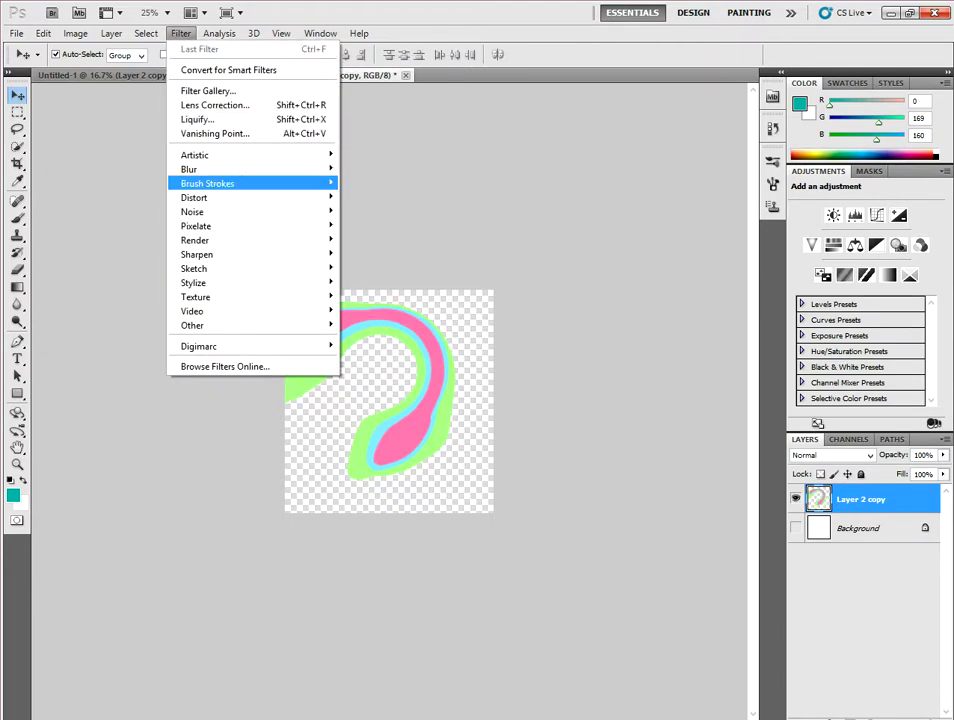
{"action": "left_click", "coordinate": [197, 119]}
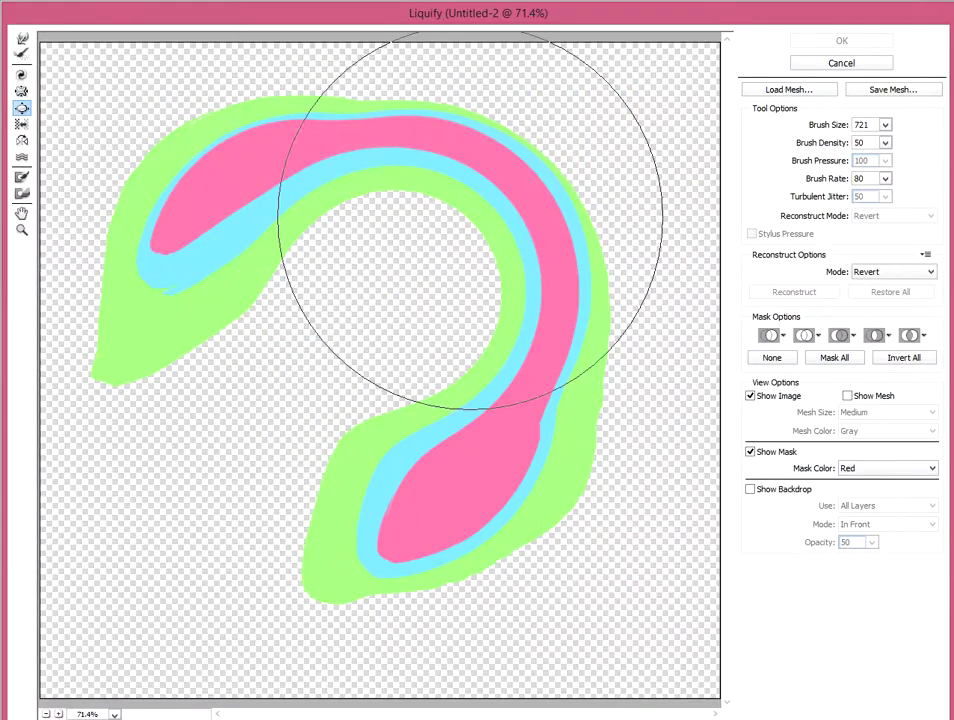
{"action": "mouse_move", "coordinate": [530, 205]}
{"action": "left_mouse_down"}
{"action": "mouse_move", "coordinate": [320, 490]}
{"action": "mouse_move", "coordinate": [315, 547]}
{"action": "left_mouse_up"}
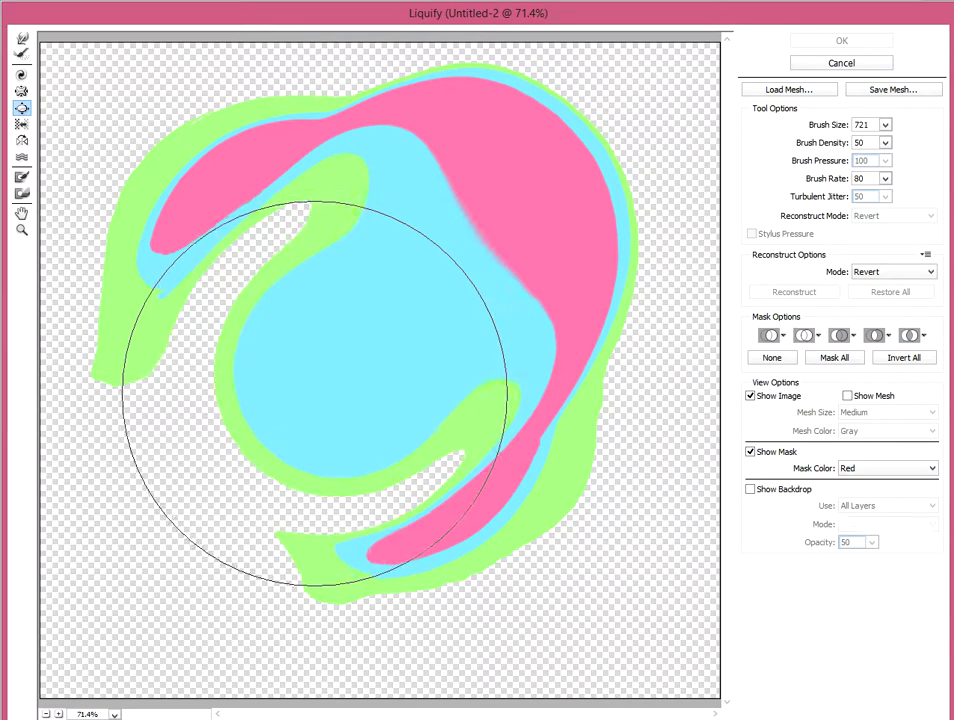
{"action": "key", "text": "ctrl+z"}
{"action": "mouse_move", "coordinate": [560, 80]}
{"action": "left_mouse_down"}
{"action": "mouse_move", "coordinate": [420, 351]}
{"action": "mouse_move", "coordinate": [257, 428]}
{"action": "mouse_move", "coordinate": [213, 366]}
{"action": "mouse_move", "coordinate": [224, 415]}
{"action": "left_mouse_up"}
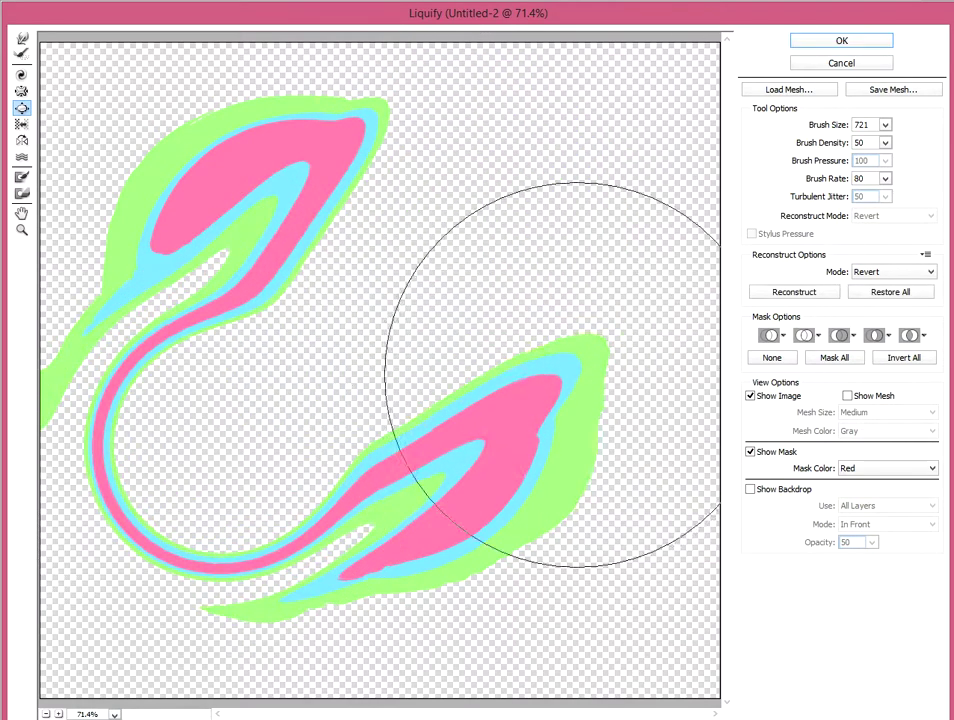
{"action": "left_click_drag", "start_coordinate": [564, 383], "coordinate": [647, 288]}
{"action": "left_click_drag", "start_coordinate": [330, 160], "coordinate": [373, 138]}
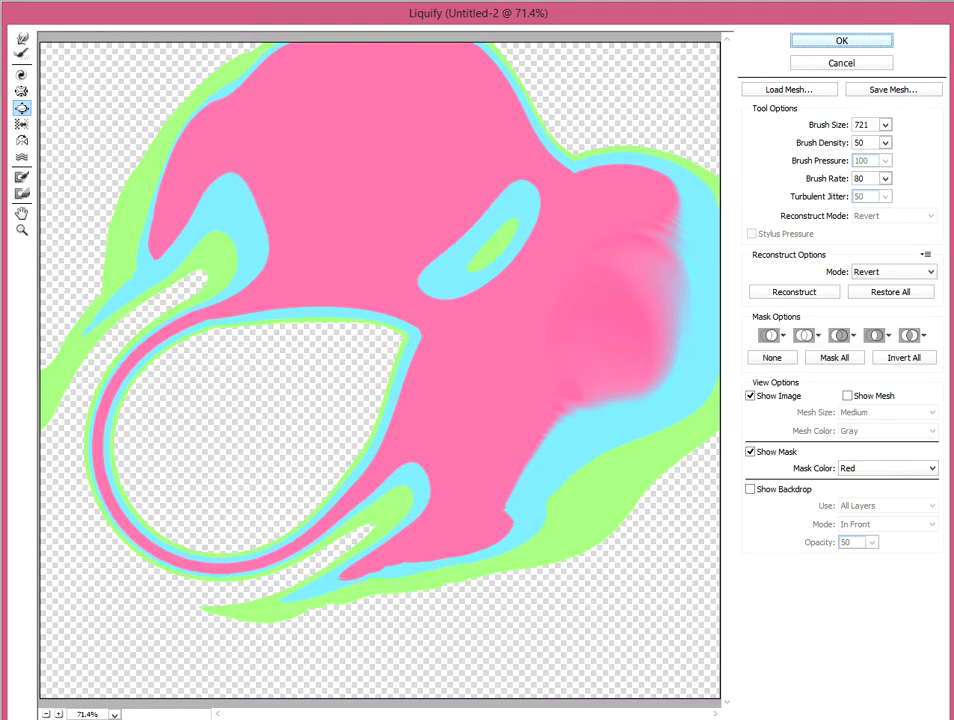
{"action": "key", "text": "Return"}
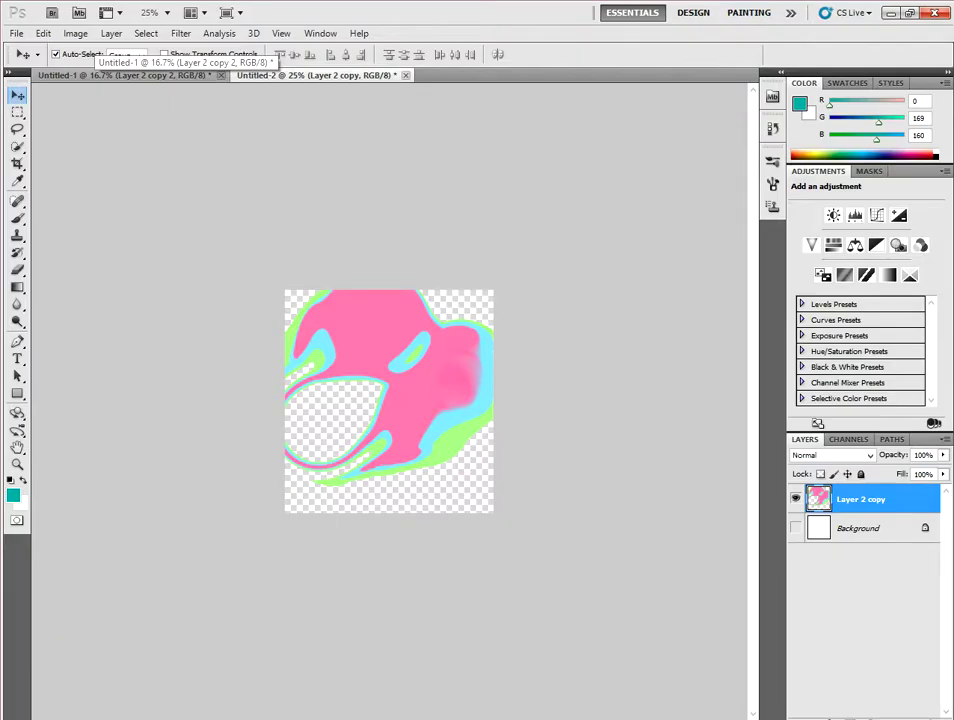
Step: In Untitled-1, enlarge the pink swirl and rotate it about -123 degrees
{"action": "left_click", "coordinate": [120, 75]}
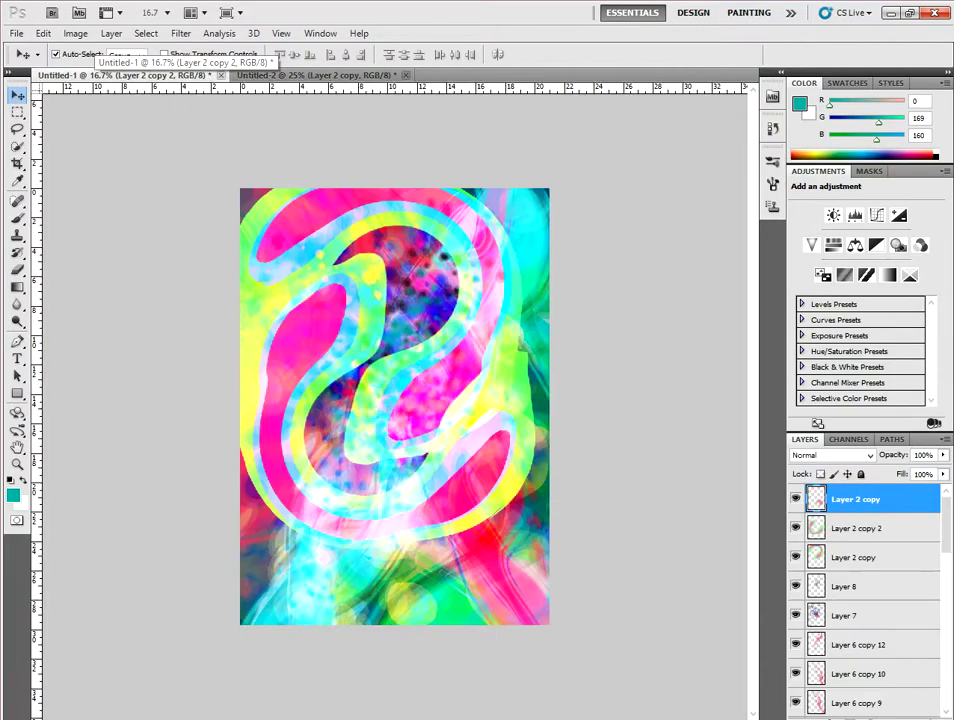
{"action": "key", "text": "ctrl+t"}
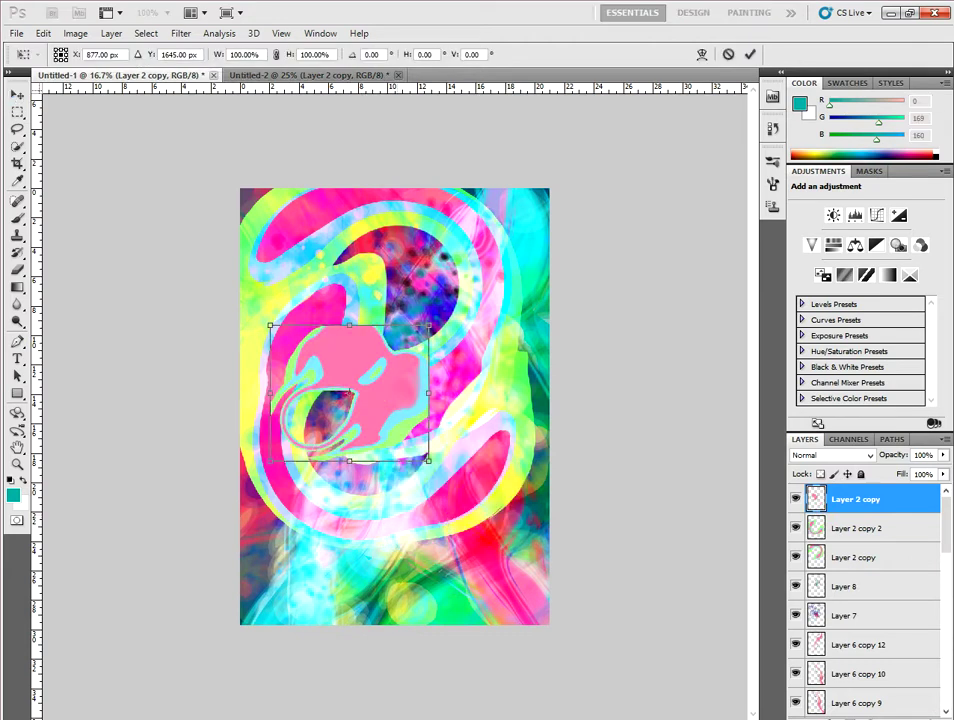
{"action": "left_click_drag", "start_coordinate": [429, 461], "coordinate": [577, 588]}
{"action": "mouse_move", "coordinate": [600, 353]}
{"action": "left_mouse_down"}
{"action": "mouse_move", "coordinate": [243, 363]}
{"action": "mouse_move", "coordinate": [318, 426]}
{"action": "left_mouse_up"}
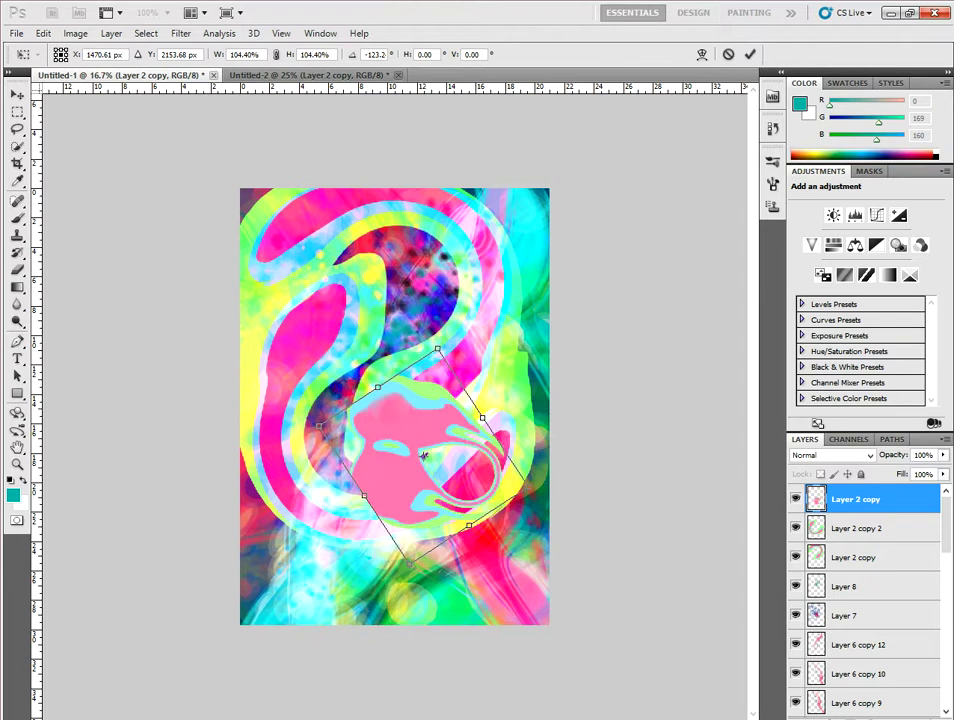
{"action": "key", "text": "Return"}
Step: Set the swirl's blend mode to Overlay and move it lower on the poster
{"action": "left_click", "coordinate": [833, 455]}
{"action": "left_click", "coordinate": [830, 251]}
{"action": "key", "text": "Down"}
{"action": "key", "text": "Down"}
{"action": "key", "text": "Up"}
{"action": "key", "text": "Up"}
{"action": "key", "text": "Up"}
{"action": "key", "text": "Up"}
{"action": "key", "text": "Up"}
{"action": "key", "text": "Up"}
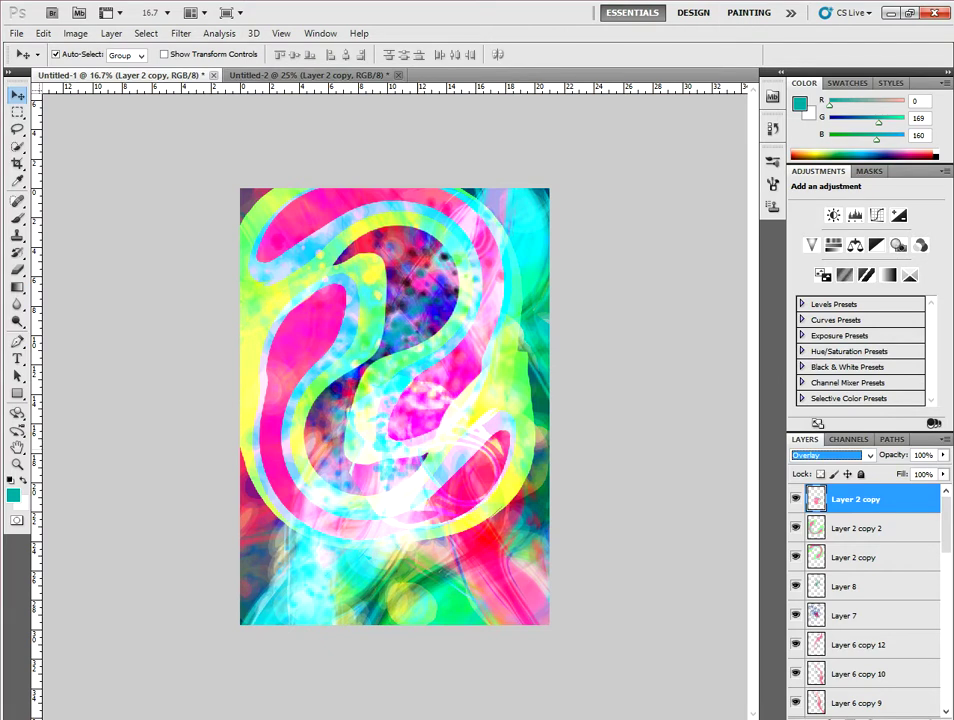
{"action": "key", "text": "Return"}
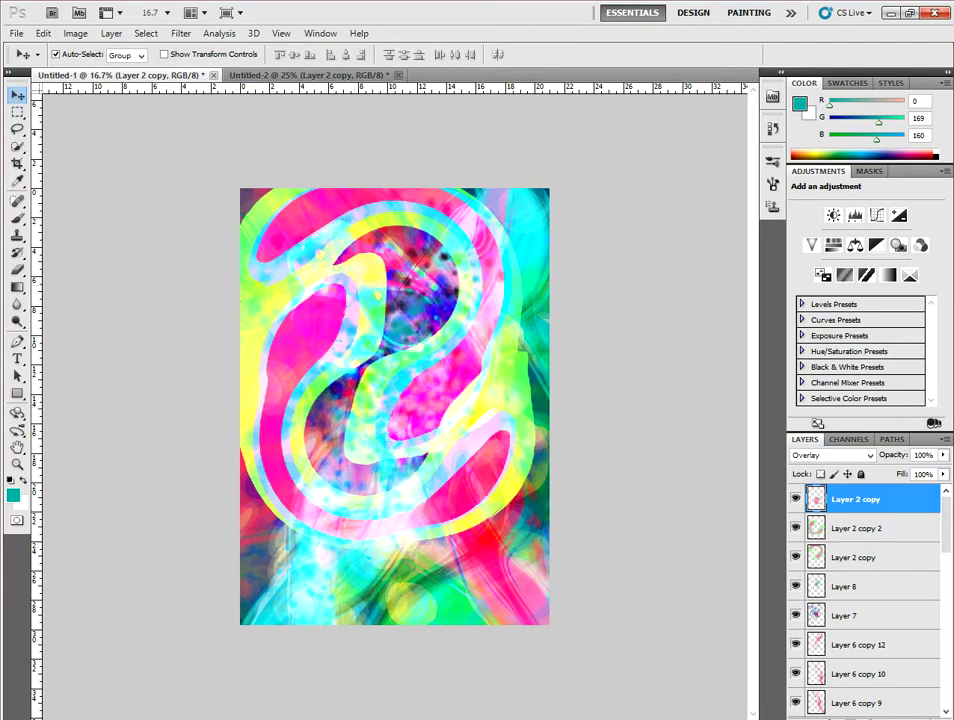
{"action": "left_click_drag", "start_coordinate": [380, 400], "coordinate": [385, 440]}
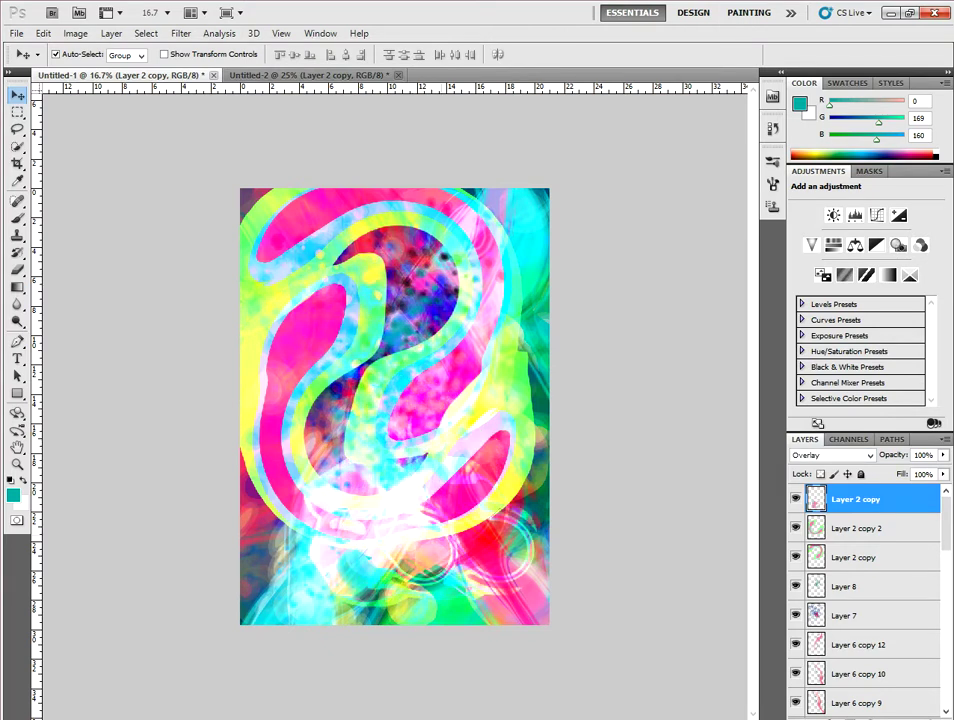
Step: Duplicate the swirl layer, enlarge it to about 288%, and move it to cover the canvas
{"action": "key", "text": "ctrl+j"}
{"action": "key", "text": "ctrl+t"}
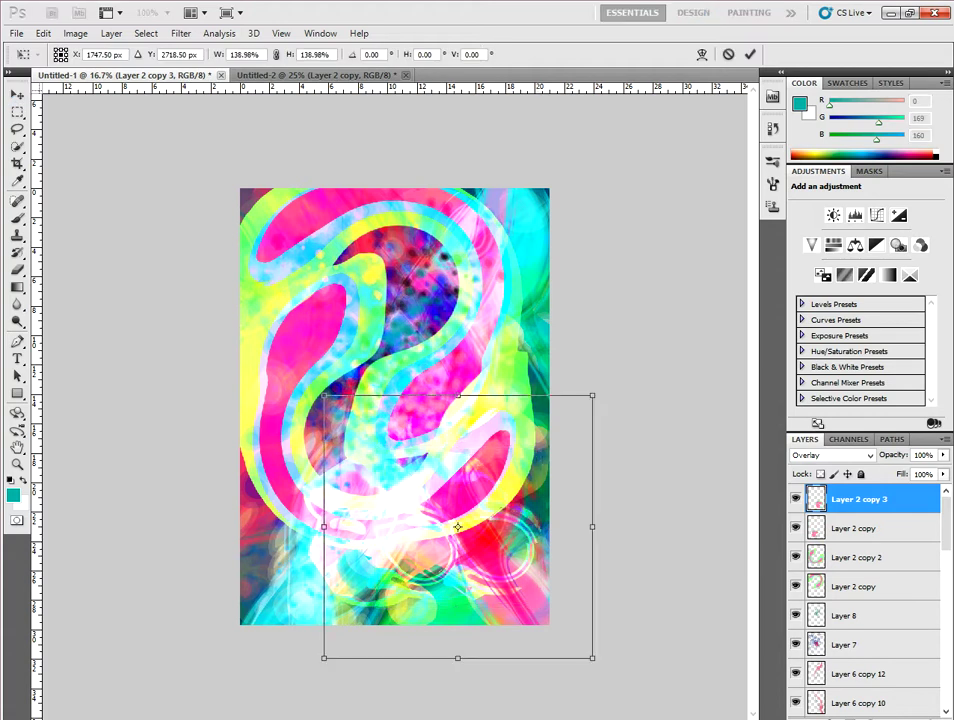
{"action": "left_click_drag", "start_coordinate": [378, 450], "coordinate": [230, 305]}
{"action": "mouse_move", "coordinate": [457, 527]}
{"action": "left_mouse_down"}
{"action": "mouse_move", "coordinate": [345, 341]}
{"action": "mouse_move", "coordinate": [329, 479]}
{"action": "left_mouse_up"}
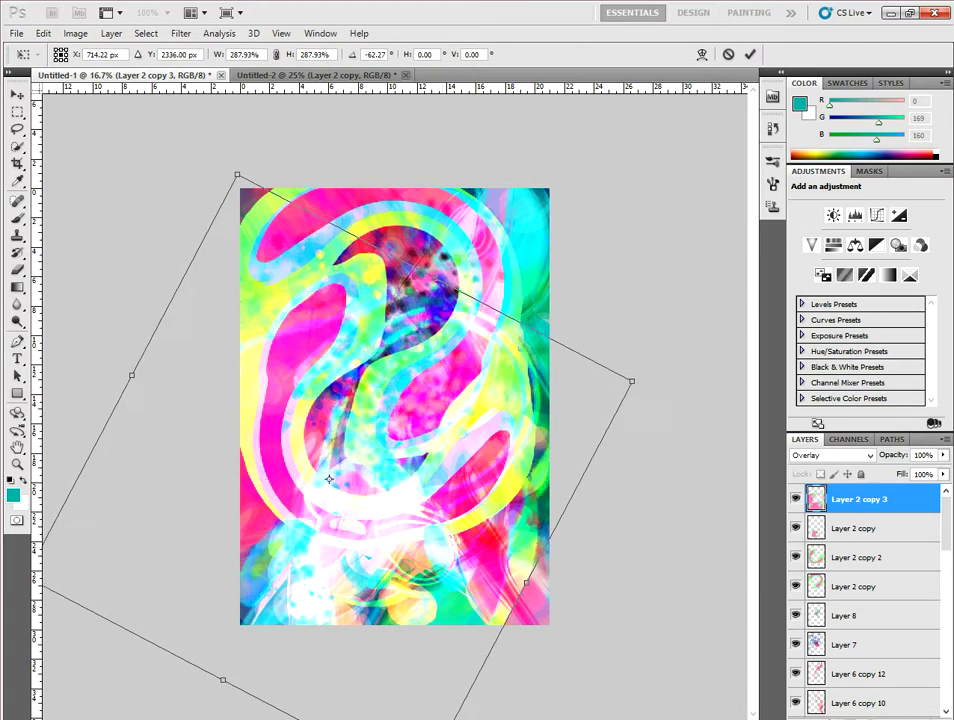
{"action": "key", "text": "Return"}
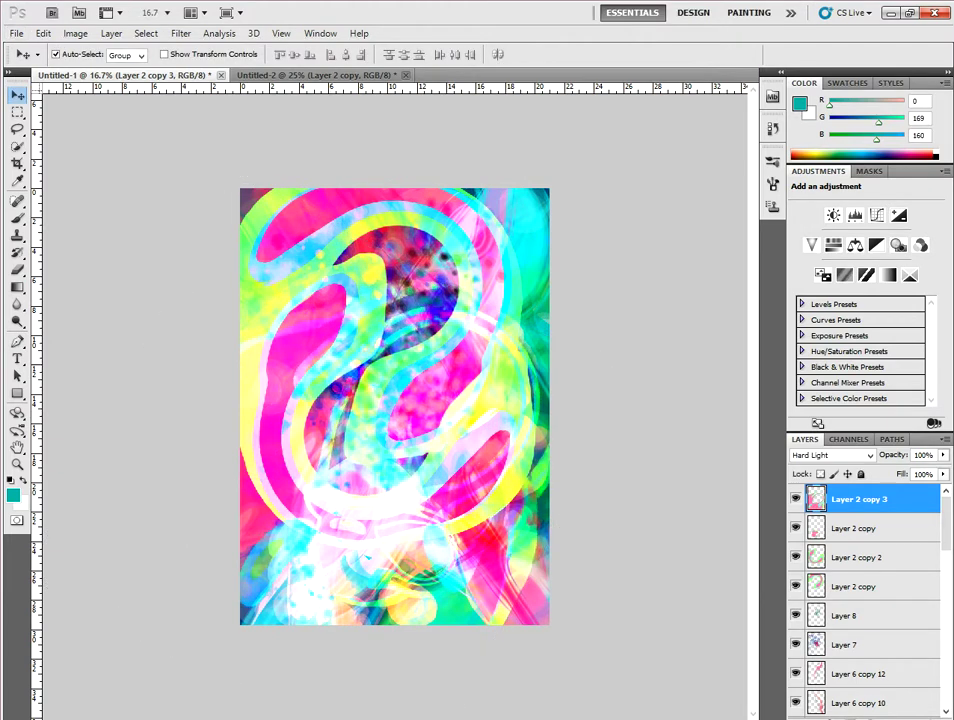
Step: Make another swirl copy, rotate it and scale it to about 175% over the poster
{"action": "left_click_drag", "start_coordinate": [329, 479], "coordinate": [330, 430]}
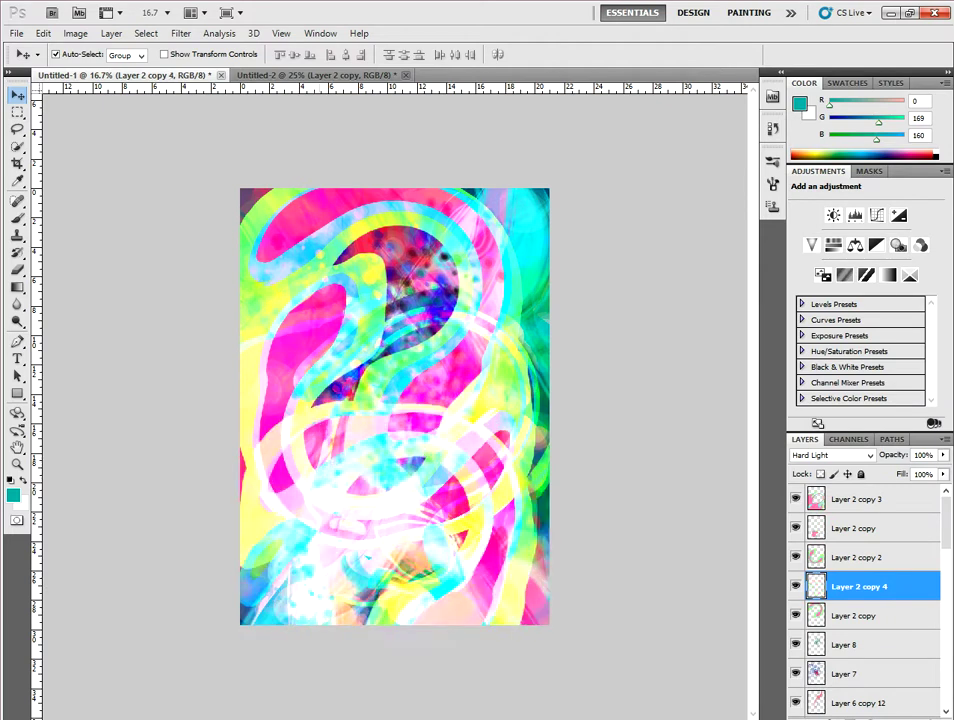
{"action": "key", "text": "ctrl+t"}
{"action": "mouse_move", "coordinate": [534, 695]}
{"action": "left_mouse_down"}
{"action": "mouse_move", "coordinate": [464, 630]}
{"action": "mouse_move", "coordinate": [450, 665]}
{"action": "left_mouse_up"}
{"action": "left_click_drag", "start_coordinate": [490, 492], "coordinate": [711, 378]}
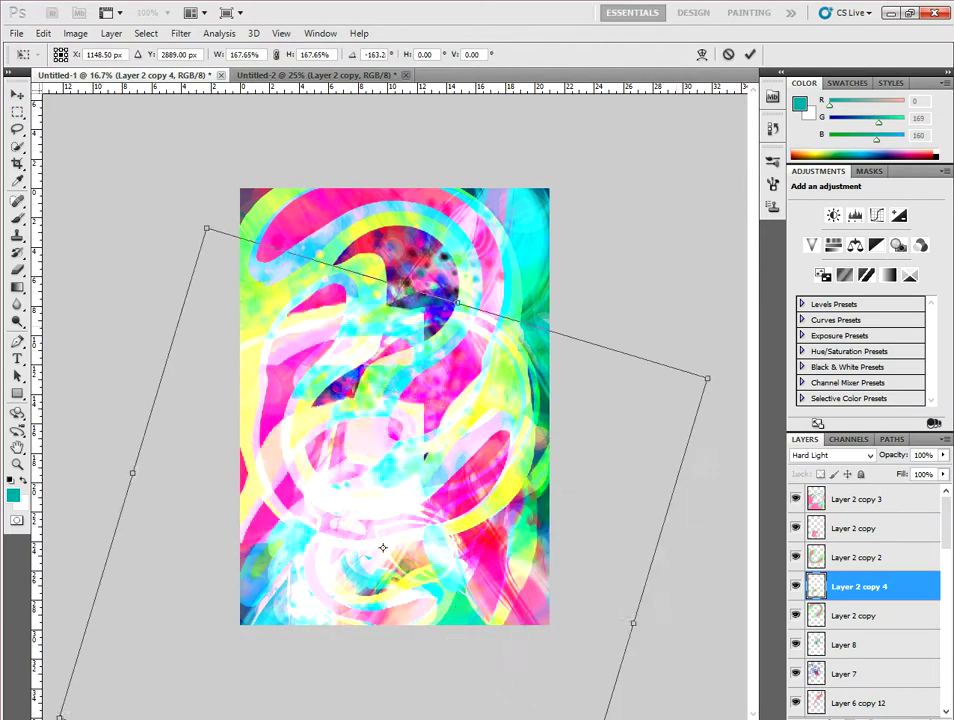
{"action": "left_click_drag", "start_coordinate": [400, 450], "coordinate": [580, 404]}
{"action": "left_click_drag", "start_coordinate": [566, 492], "coordinate": [418, 537]}
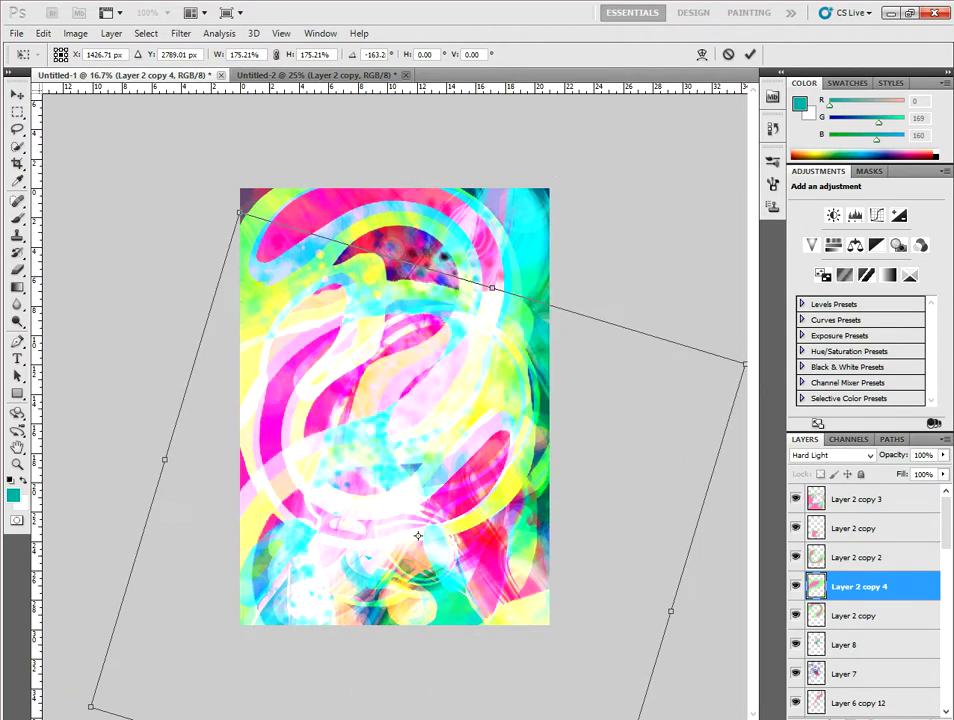
{"action": "key", "text": "Return"}
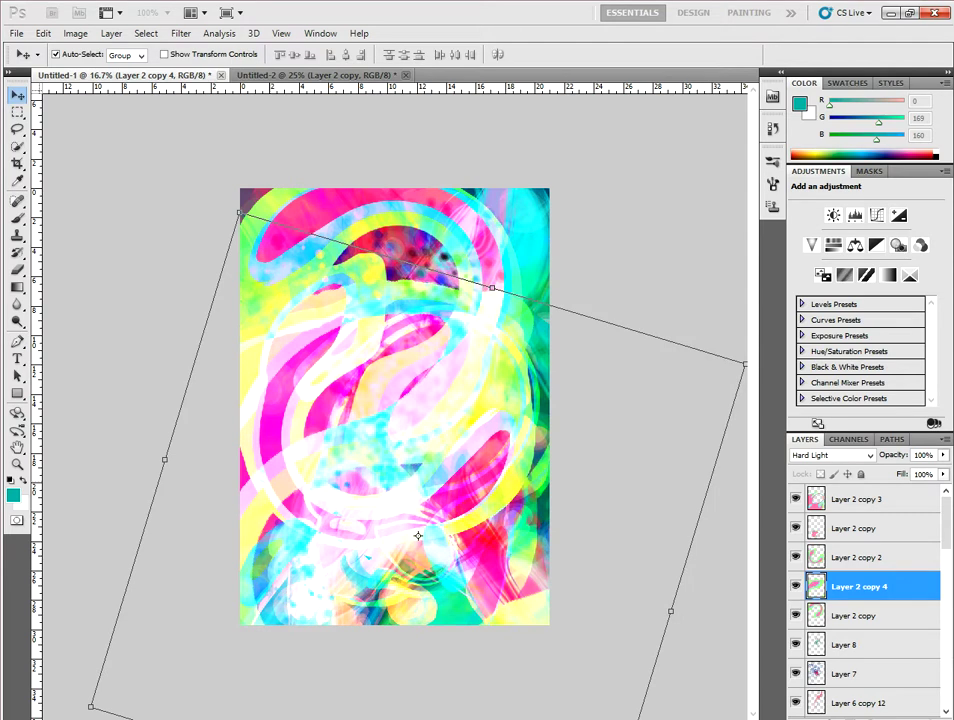
Step: Shift the new copy's hue by +180 to cyan with Hue/Saturation
{"action": "key", "text": "ctrl+u"}
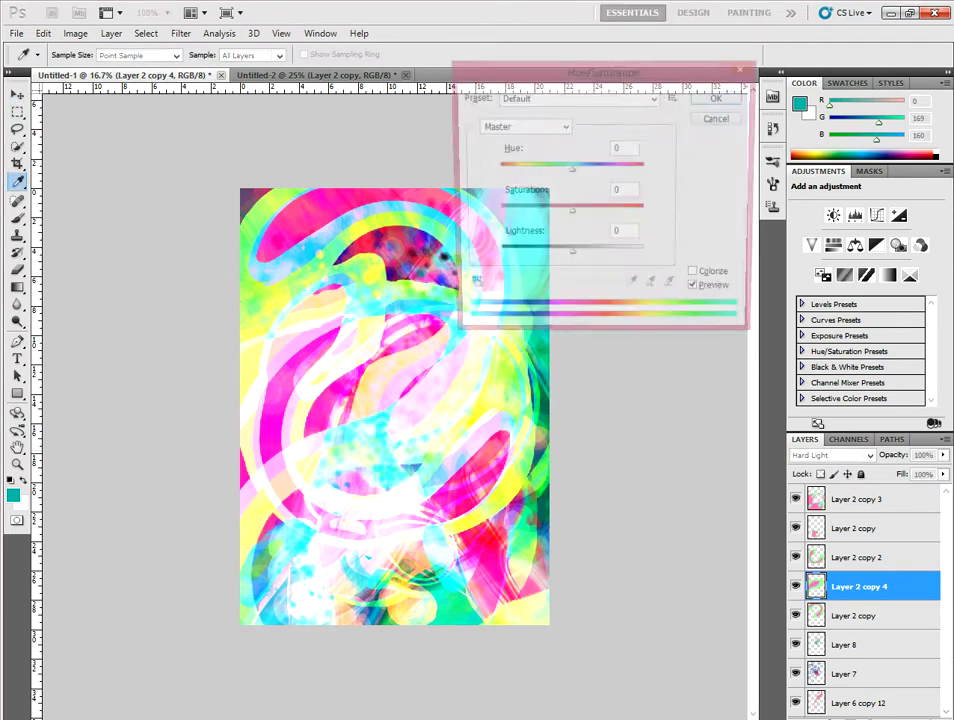
{"action": "type", "text": "180"}
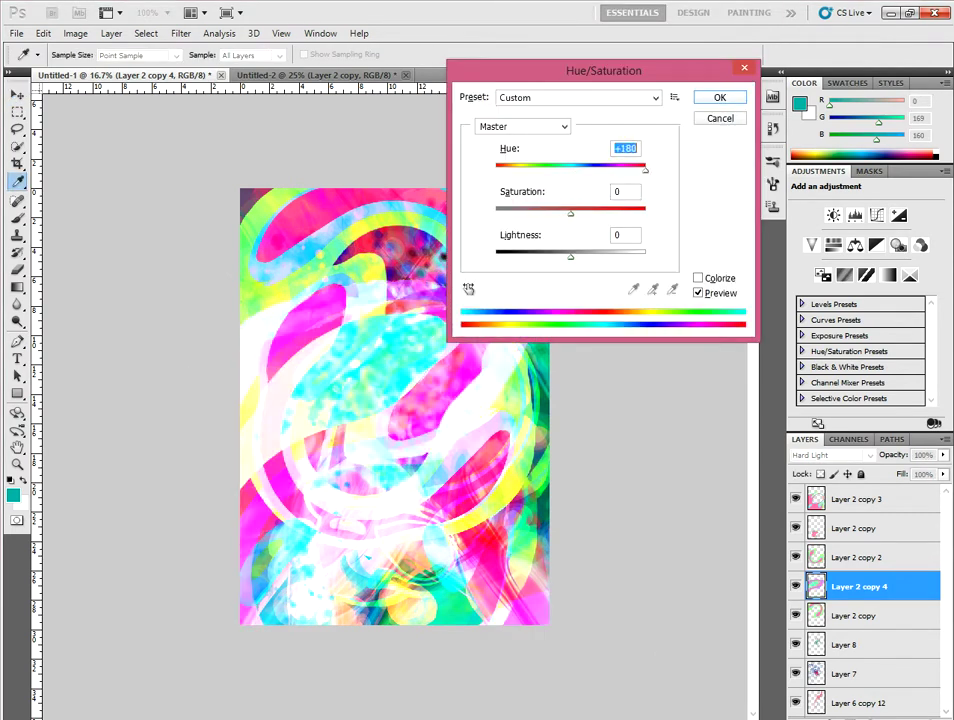
{"action": "key", "text": "Return"}
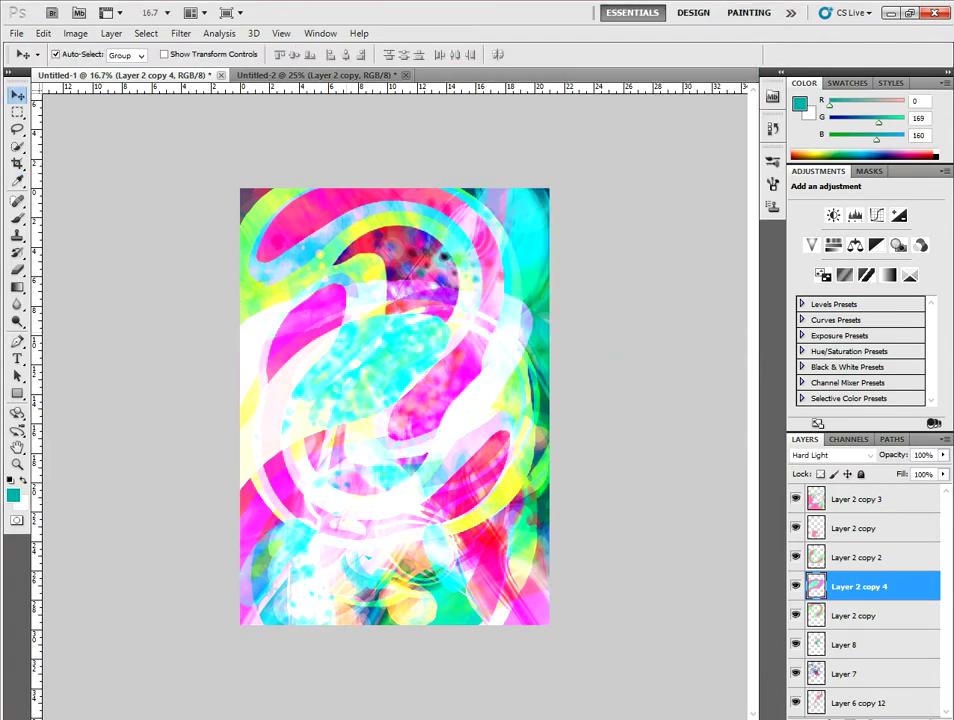
Step: Reposition the swirl copies, moving the yellow-cyan swirl right and the pink circle top-left
{"action": "left_click_drag", "start_coordinate": [350, 300], "coordinate": [410, 330]}
{"action": "left_click_drag", "start_coordinate": [350, 330], "coordinate": [380, 300]}
{"action": "mouse_move", "coordinate": [330, 400]}
{"action": "left_mouse_down"}
{"action": "mouse_move", "coordinate": [360, 350]}
{"action": "mouse_move", "coordinate": [380, 360]}
{"action": "mouse_move", "coordinate": [330, 330]}
{"action": "left_mouse_up"}
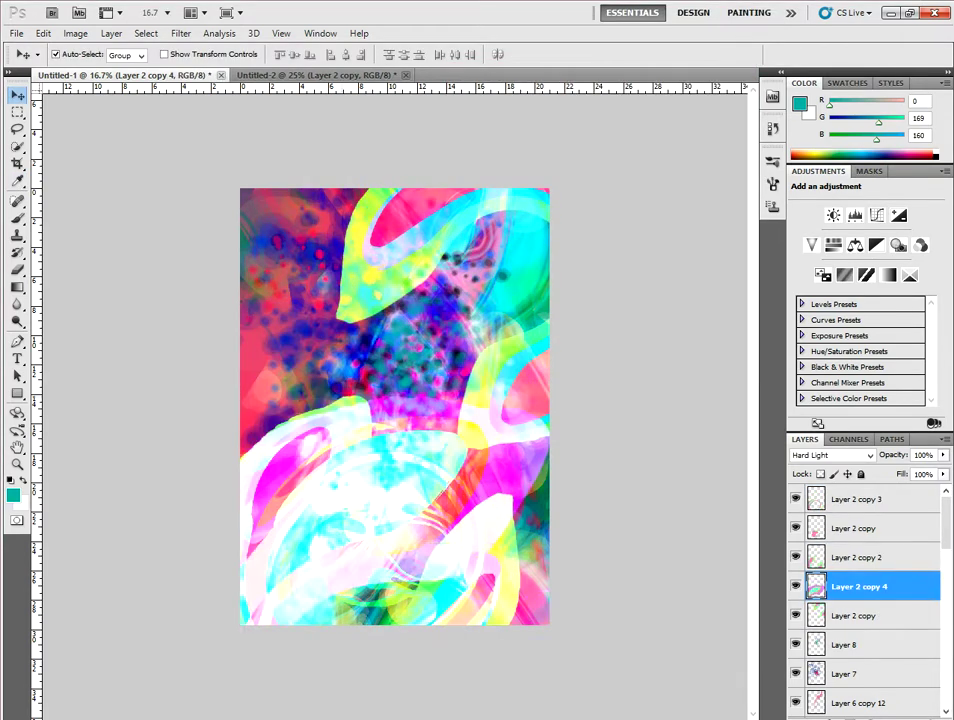
{"action": "left_click", "coordinate": [400, 450]}
{"action": "left_click_drag", "start_coordinate": [360, 260], "coordinate": [460, 330]}
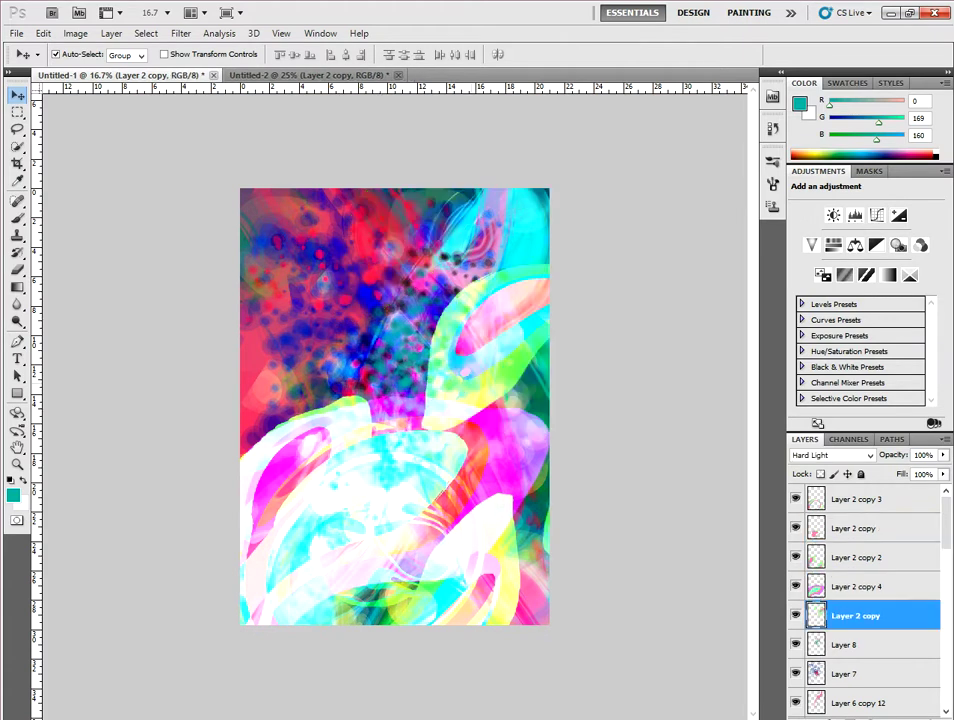
{"action": "left_click_drag", "start_coordinate": [290, 380], "coordinate": [310, 250]}
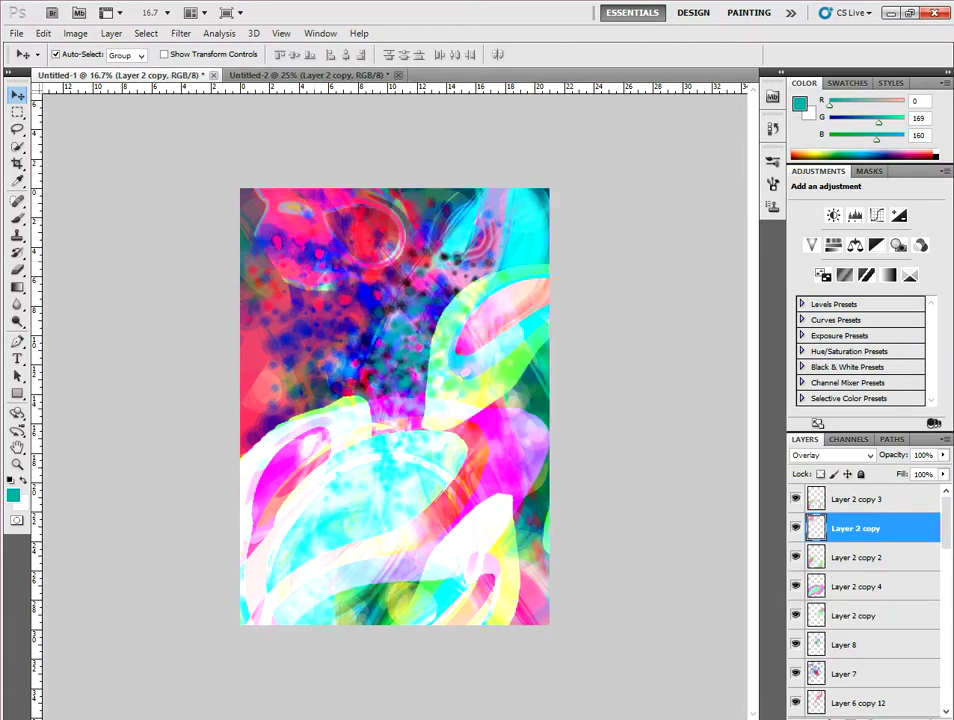
Step: Scale the Overlay swirl copy to about 196% and nudge it slightly left
{"action": "key", "text": "ctrl+t"}
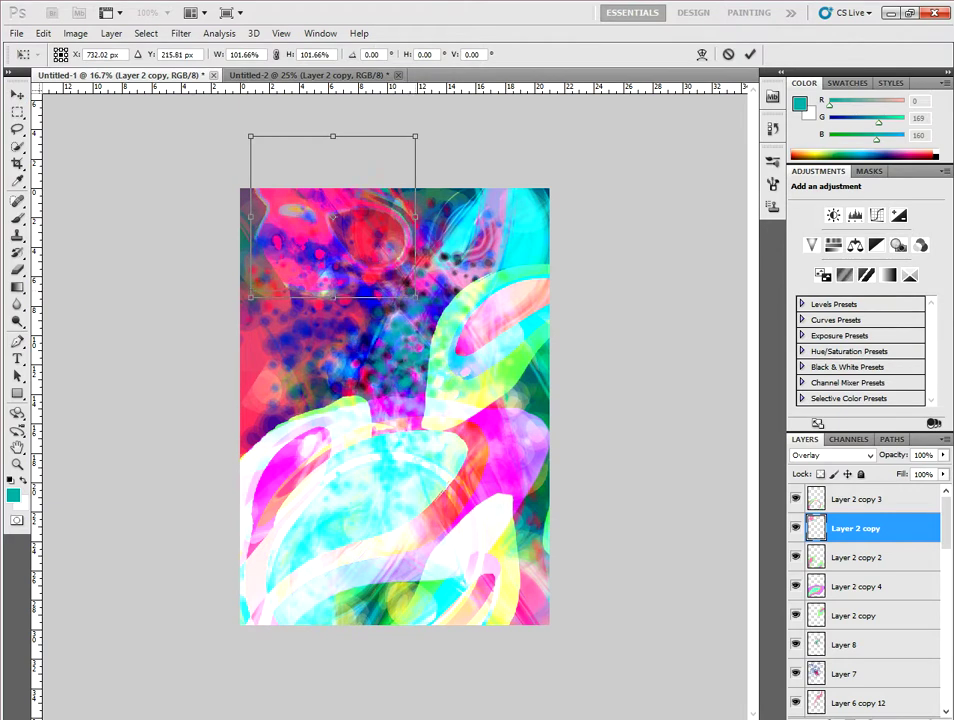
{"action": "left_click_drag", "start_coordinate": [411, 277], "coordinate": [505, 383]}
{"action": "left_click_drag", "start_coordinate": [347, 234], "coordinate": [337, 231]}
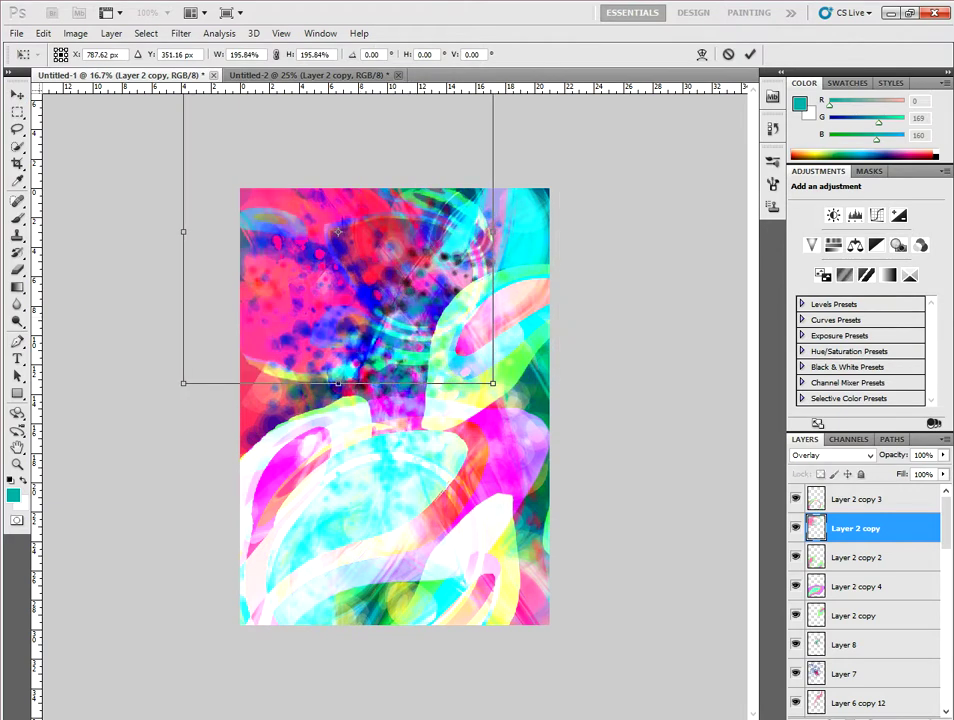
{"action": "key", "text": "Return"}
Step: Set the upper Layer 2 copy's blend mode to Divide
{"action": "left_click", "coordinate": [830, 455]}
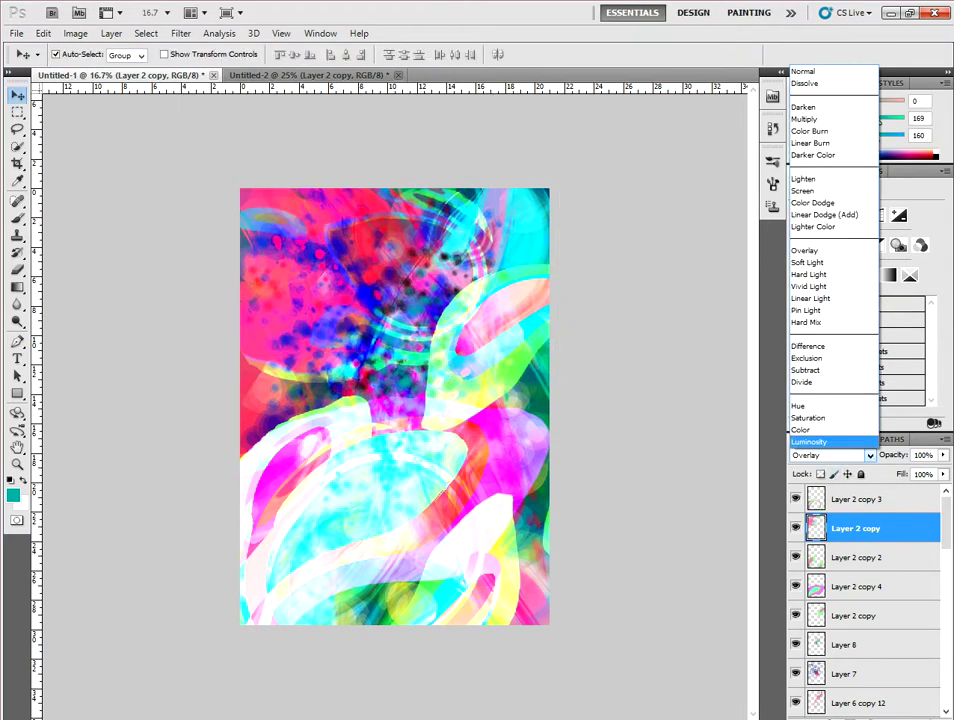
{"action": "left_click", "coordinate": [806, 357]}
{"action": "key", "text": "Down"}
{"action": "key", "text": "Down"}
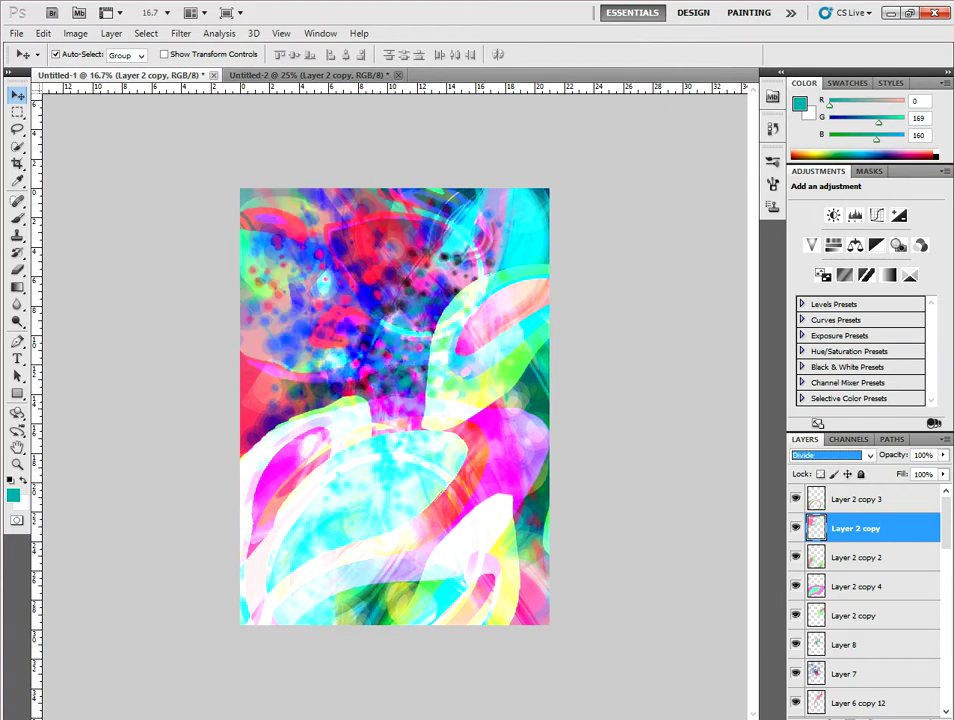
{"action": "key", "text": "Return"}
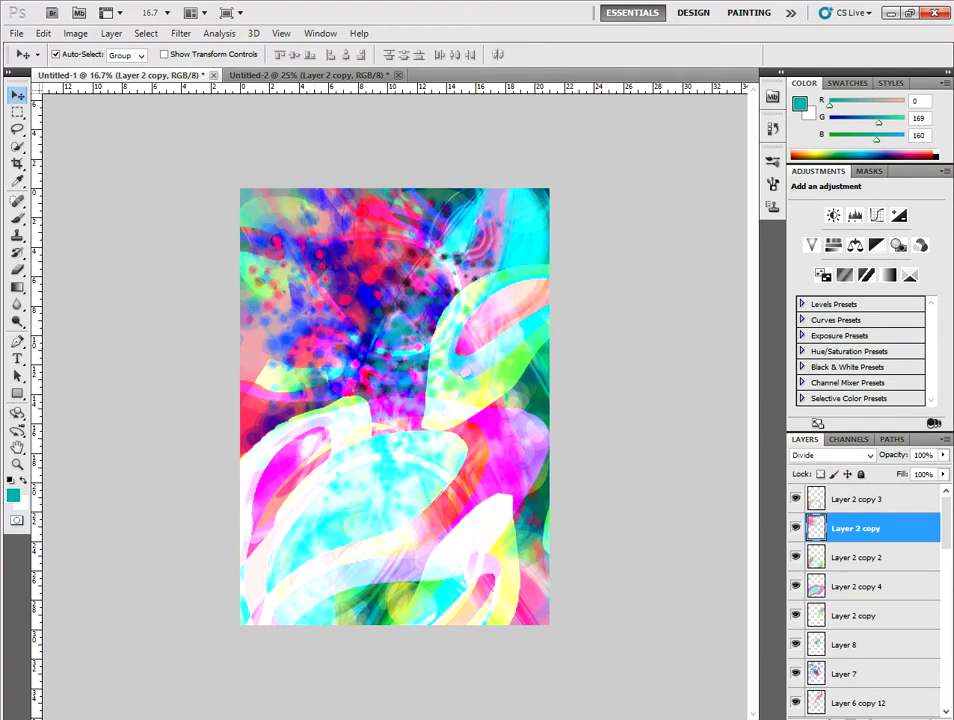
Step: Duplicate the swirl as Layer 2 copy 5 and toggle Layer 2 copy 3 between Hard Light and Overlay
{"action": "key", "text": "ctrl+j"}
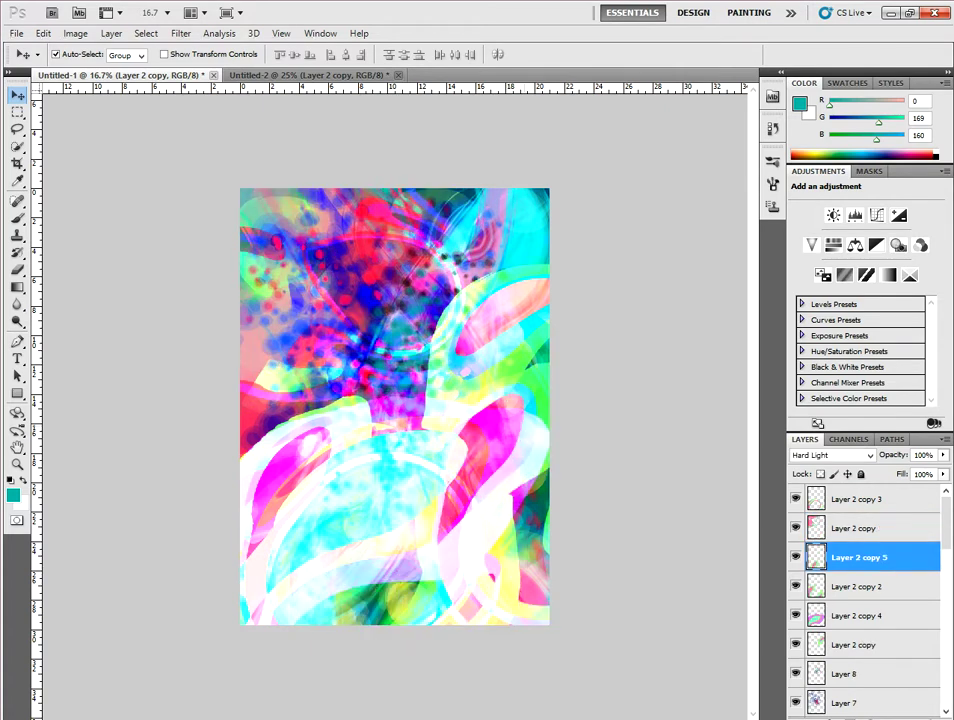
{"action": "key", "text": "alt+bracketright"}
{"action": "key", "text": "alt+bracketright"}
{"action": "key", "text": "ctrl+bracketleft"}
{"action": "key", "text": "ctrl+bracketleft"}
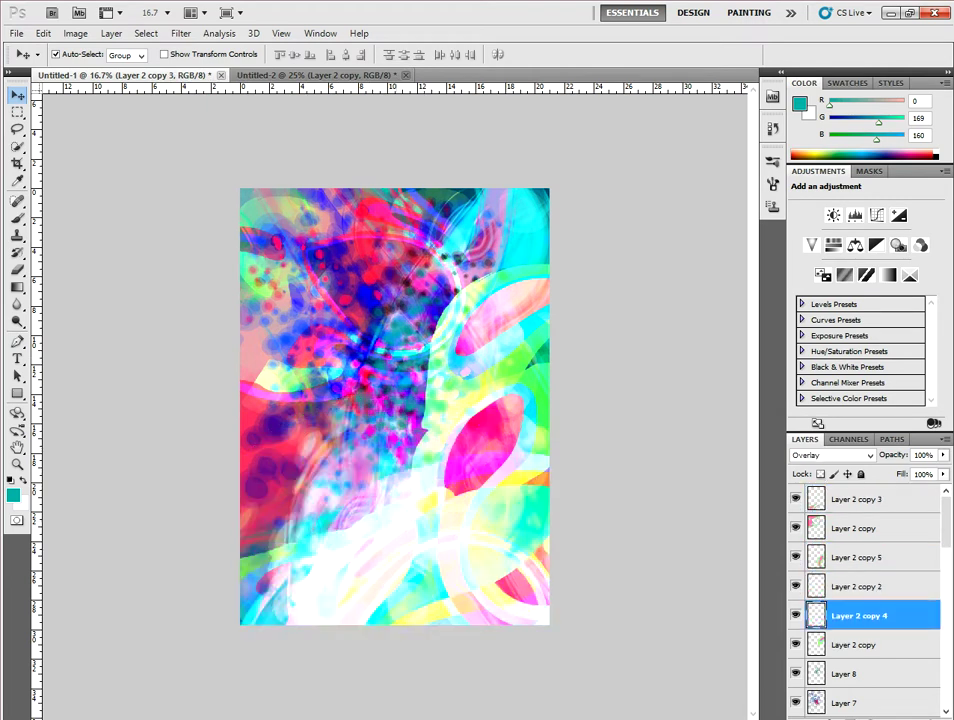
{"action": "key", "text": "alt+period"}
{"action": "key", "text": "alt+bracketleft"}
{"action": "key", "text": "alt+bracketleft"}
{"action": "key", "text": "alt+comma"}
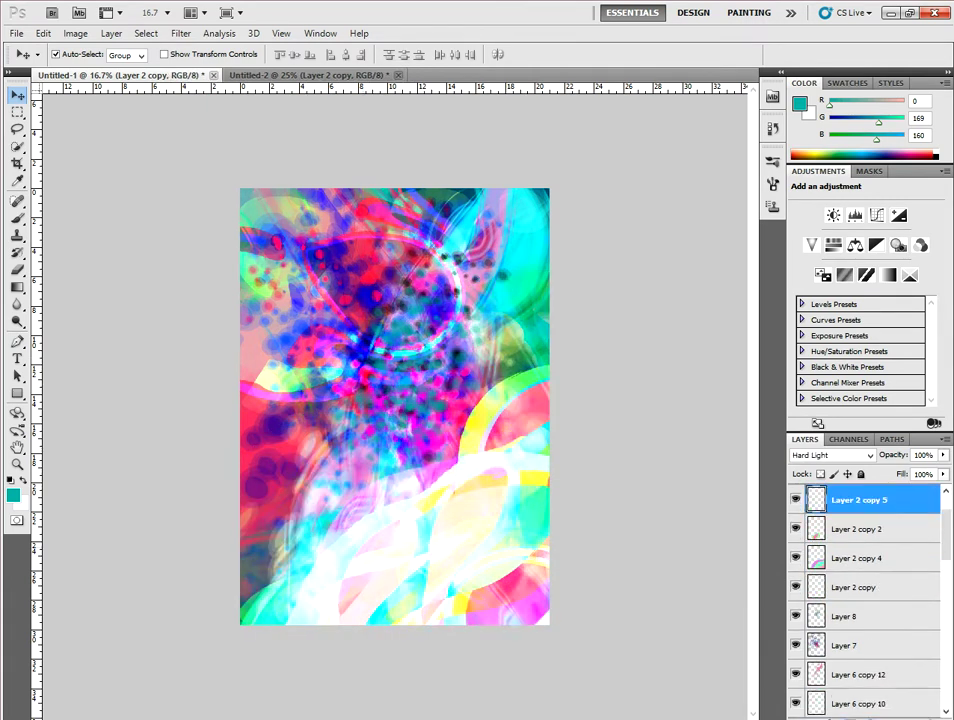
{"action": "key", "text": "alt+period"}
{"action": "key", "text": "shift+alt+h"}
{"action": "key", "text": "ctrl+bracketleft"}
{"action": "key", "text": "ctrl+bracketleft"}
{"action": "key", "text": "ctrl+shift+bracketright"}
{"action": "key", "text": "shift+alt+o"}
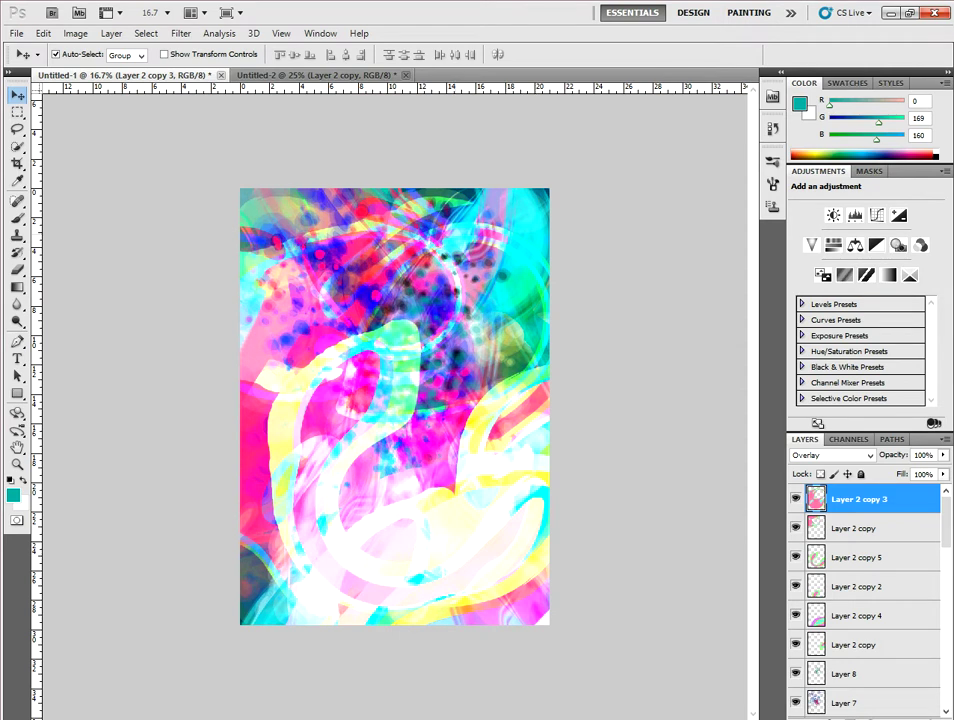
Step: Reorder the swirl layers and set the upper Layer 2 copy to Hard Light
{"action": "key", "text": "shift+alt+j"}
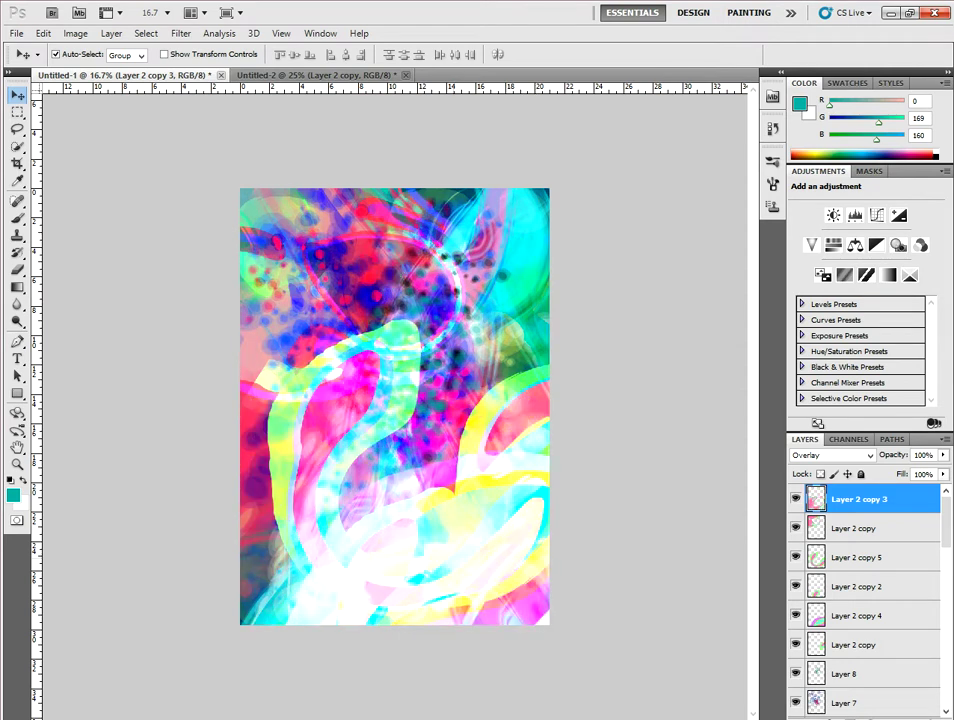
{"action": "key", "text": "ctrl+shift+bracketleft"}
{"action": "key", "text": "alt+period"}
{"action": "key", "text": "shift+alt+h"}
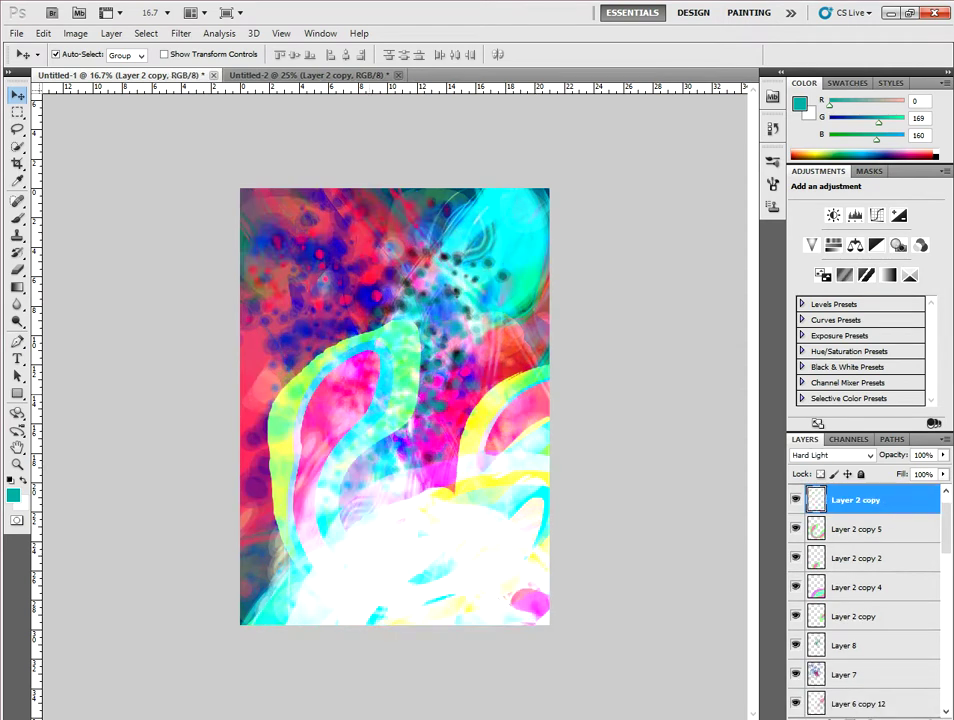
{"action": "key", "text": "alt+bracketleft"}
{"action": "key", "text": "alt+bracketright"}
{"action": "key", "text": "alt+comma"}
{"action": "key", "text": "ctrl+shift+bracketright"}
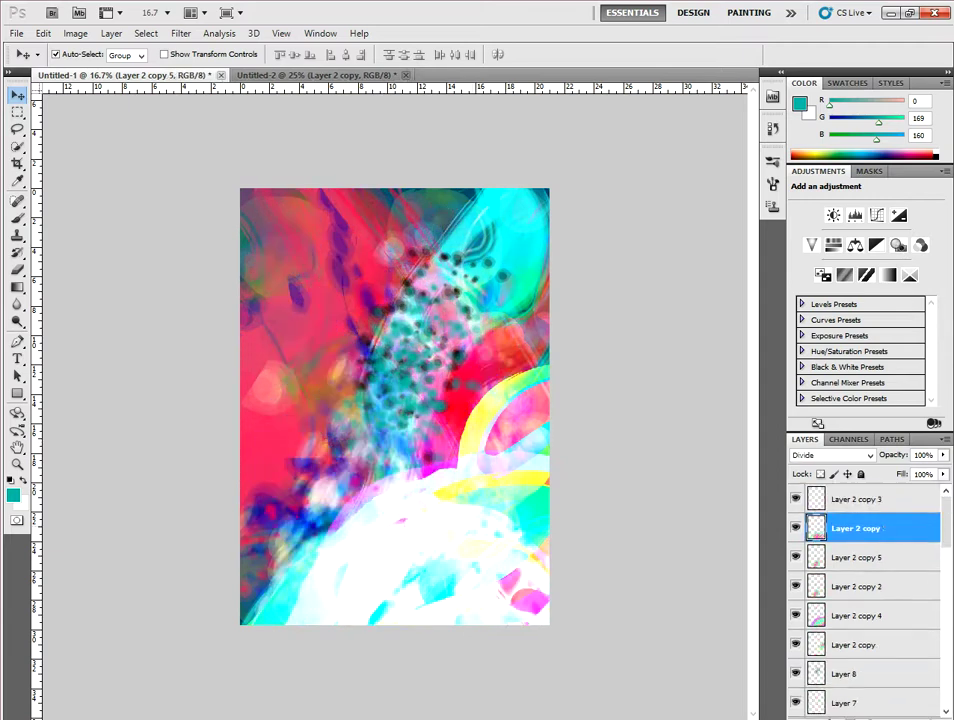
{"action": "key", "text": "Delete"}
Step: Hide Layer 2 copy 4, then step back up to the upper Layer 2 copy
{"action": "key", "text": "alt+bracketleft"}
{"action": "key", "text": "alt+bracketleft"}
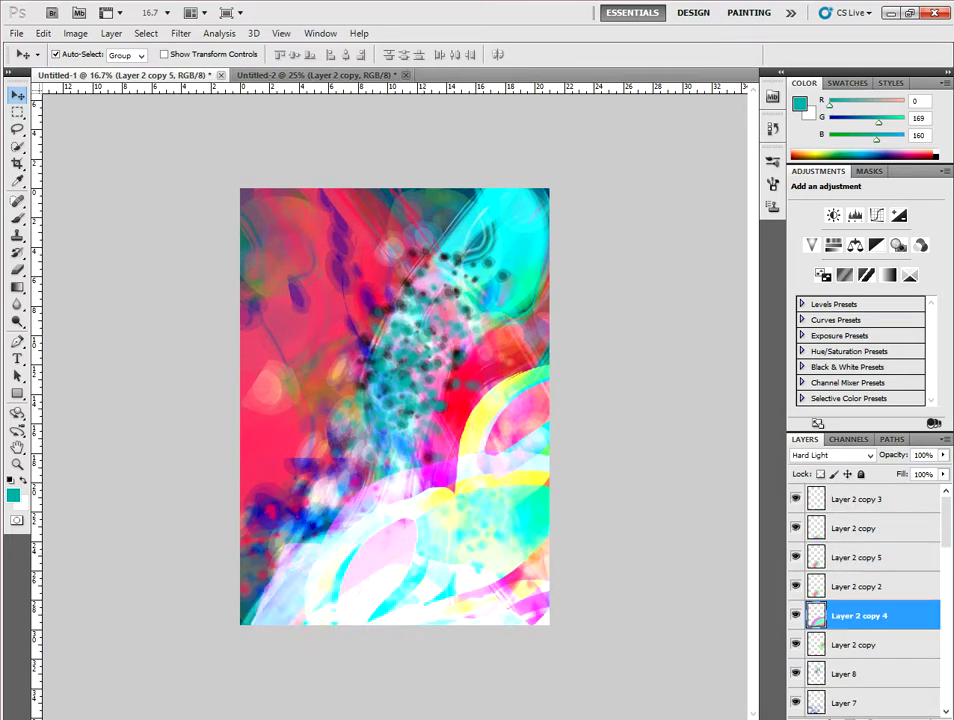
{"action": "key", "text": "shift+alt+h"}
{"action": "key", "text": "ctrl+comma"}
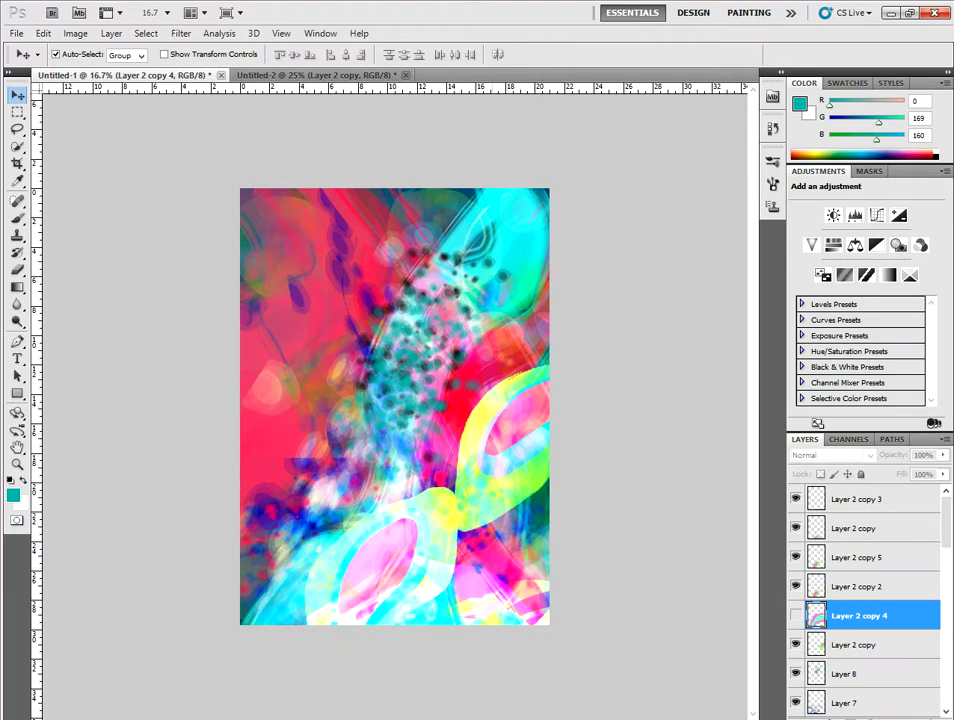
{"action": "key", "text": "alt+bracketright"}
{"action": "key", "text": "alt+bracketright"}
{"action": "key", "text": "shift+alt+h"}
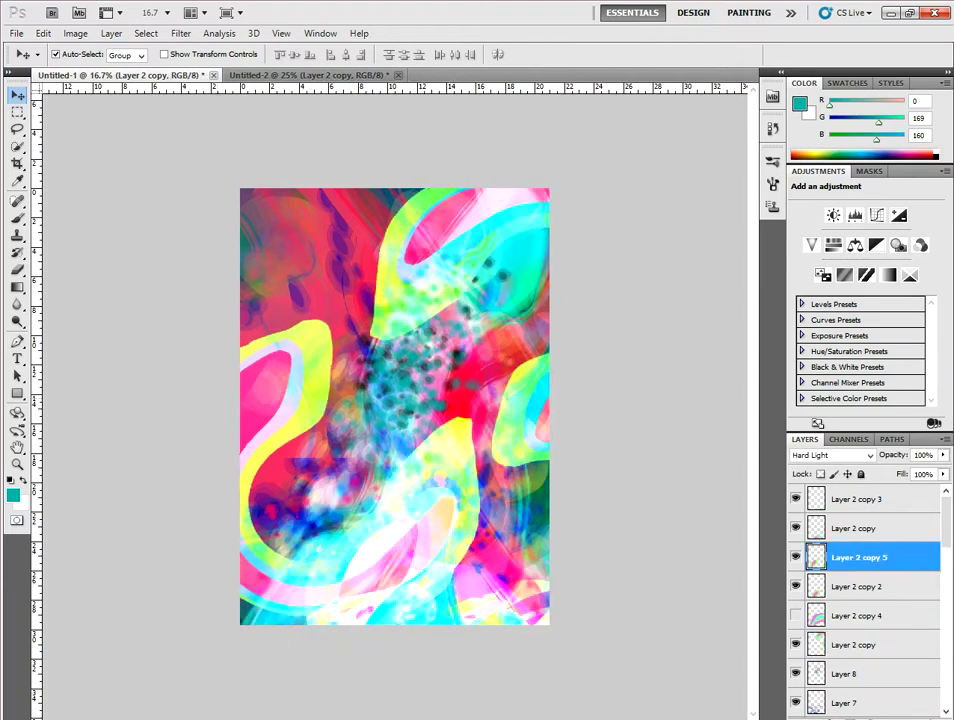
{"action": "key", "text": "alt+bracketright"}
{"action": "key", "text": "alt+bracketright"}
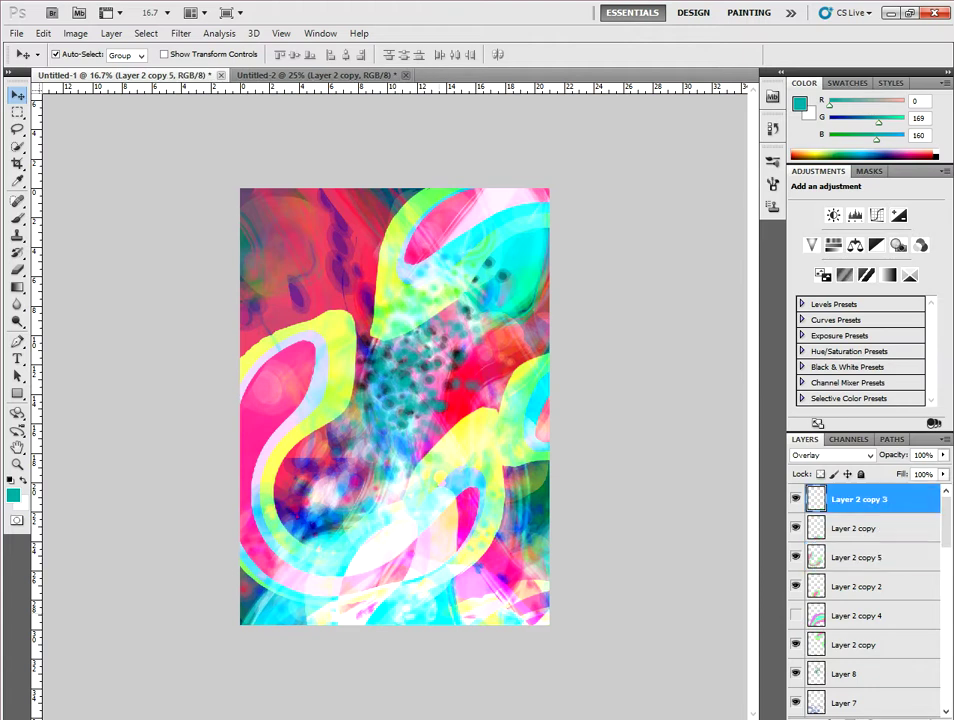
{"action": "key", "text": "alt+bracketleft"}
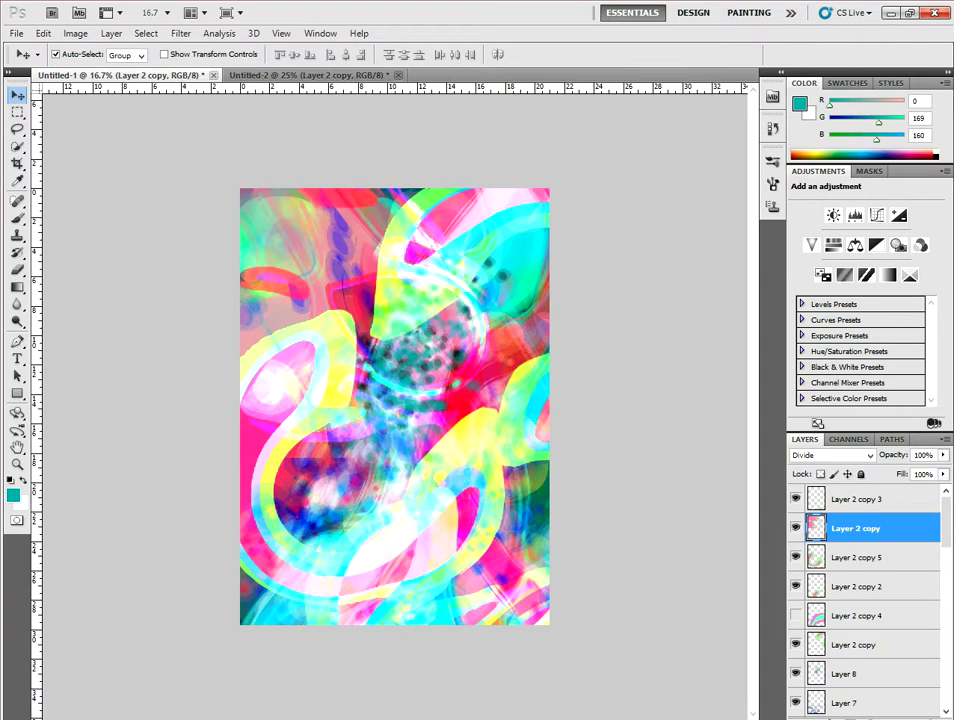
Step: Try Subtract, Soft Light, Color Burn and Multiply, settle on Hard Light, and move the swirl down-left
{"action": "left_click", "coordinate": [833, 455]}
{"action": "left_click", "coordinate": [805, 371]}
{"action": "key", "text": "Up"}
{"action": "key", "text": "Up"}
{"action": "key", "text": "Up"}
{"action": "key", "text": "Up"}
{"action": "key", "text": "Up"}
{"action": "key", "text": "Up"}
{"action": "key", "text": "Up"}
{"action": "key", "text": "Up"}
{"action": "key", "text": "Up"}
{"action": "key", "text": "Up"}
{"action": "key", "text": "Up"}
{"action": "key", "text": "Up"}
{"action": "key", "text": "Up"}
{"action": "key", "text": "Up"}
{"action": "key", "text": "Up"}
{"action": "key", "text": "Up"}
{"action": "key", "text": "Up"}
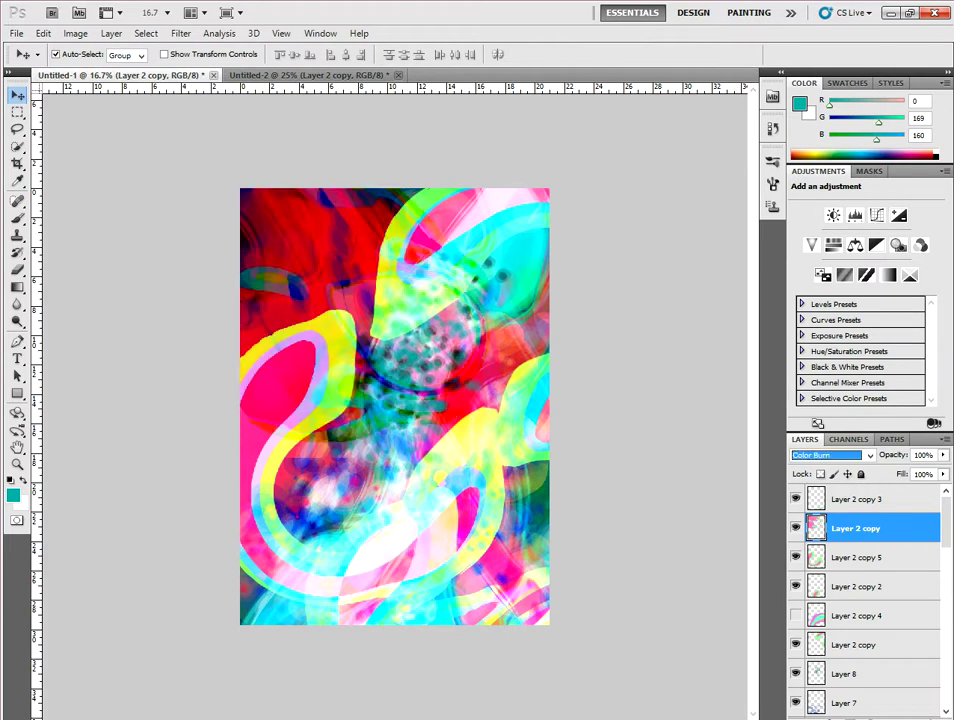
{"action": "key", "text": "Up"}
{"action": "key", "text": "Up"}
{"action": "key", "text": "Up"}
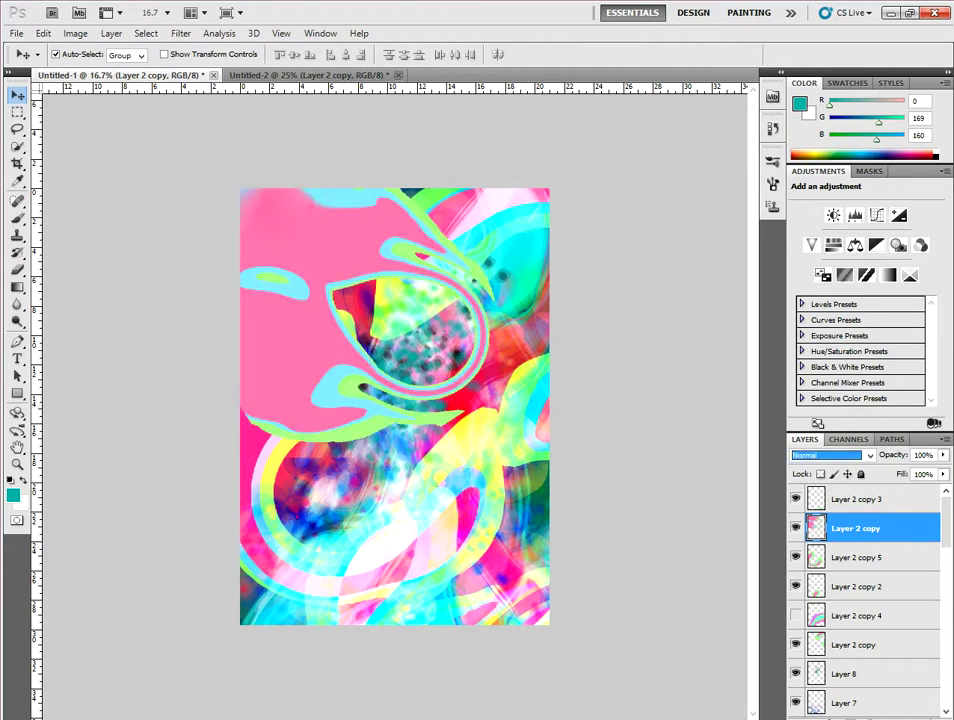
{"action": "key", "text": "Down"}
{"action": "key", "text": "Down"}
{"action": "key", "text": "Down"}
{"action": "key", "text": "Down"}
{"action": "key", "text": "Down"}
{"action": "key", "text": "Down"}
{"action": "key", "text": "Down"}
{"action": "key", "text": "Down"}
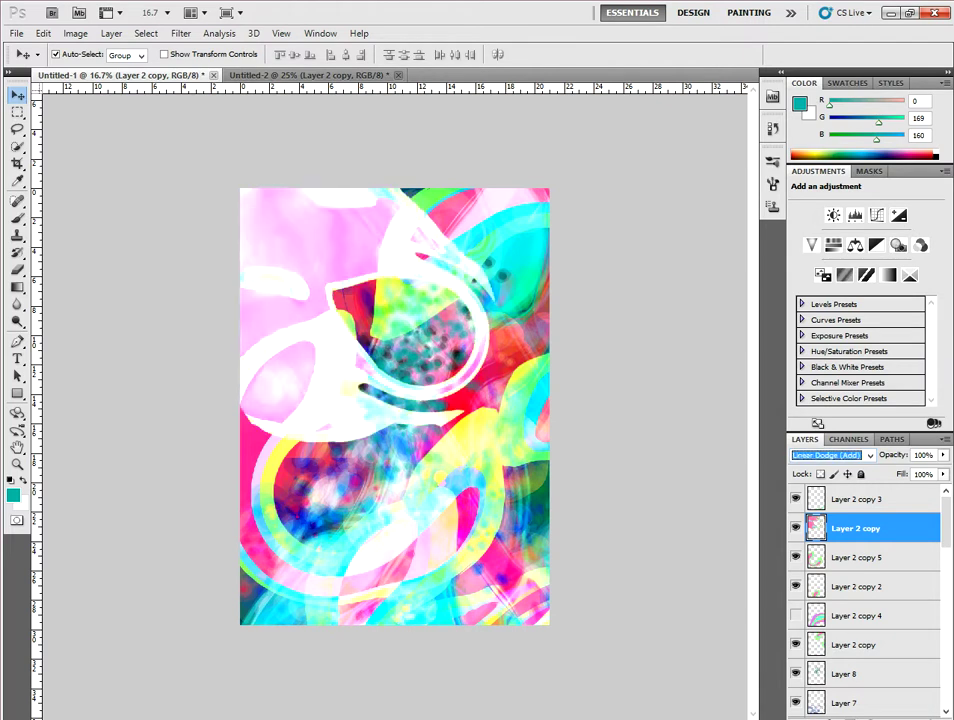
{"action": "key", "text": "Down"}
{"action": "key", "text": "Down"}
{"action": "key", "text": "Down"}
{"action": "mouse_move", "coordinate": [400, 350]}
{"action": "left_mouse_down"}
{"action": "mouse_move", "coordinate": [380, 410]}
{"action": "mouse_move", "coordinate": [338, 455]}
{"action": "left_mouse_up"}
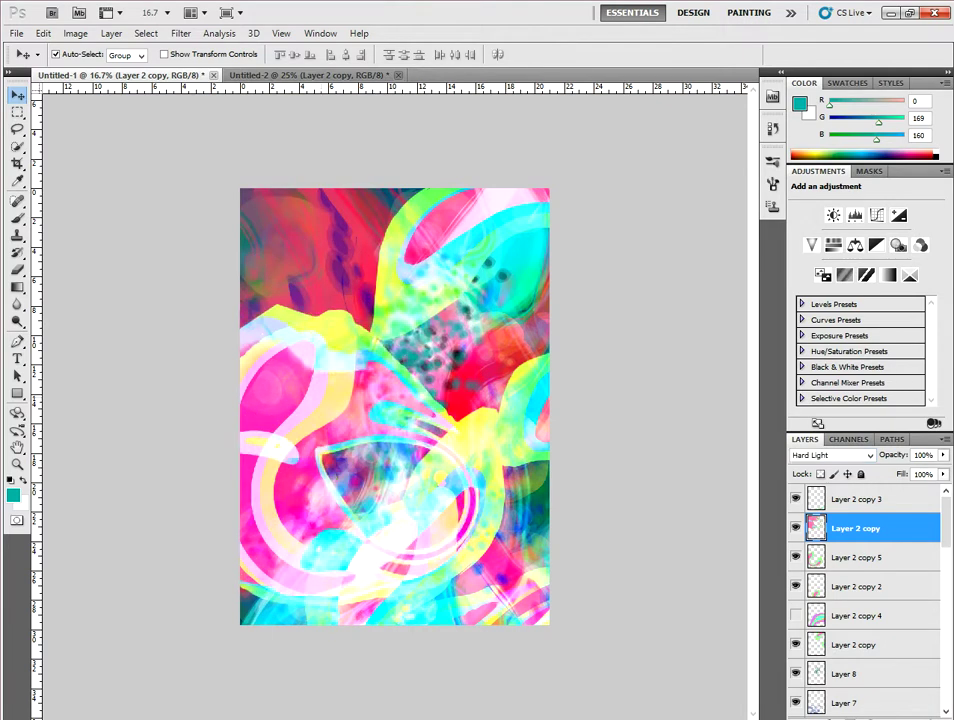
Step: Shrink Layer 2 copy to 44%, move it top-left, rotate -132° and enlarge it to 114.58%
{"action": "key", "text": "ctrl+t"}
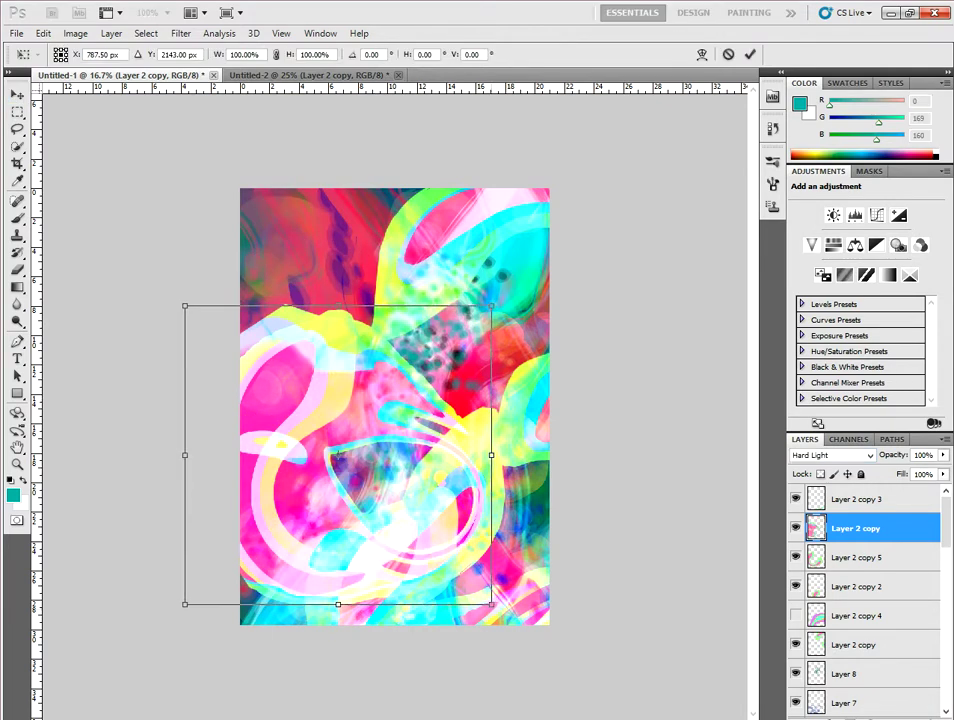
{"action": "left_click_drag", "start_coordinate": [493, 605], "coordinate": [407, 522]}
{"action": "left_click_drag", "start_coordinate": [337, 456], "coordinate": [300, 258]}
{"action": "left_click_drag", "start_coordinate": [385, 258], "coordinate": [220, 170]}
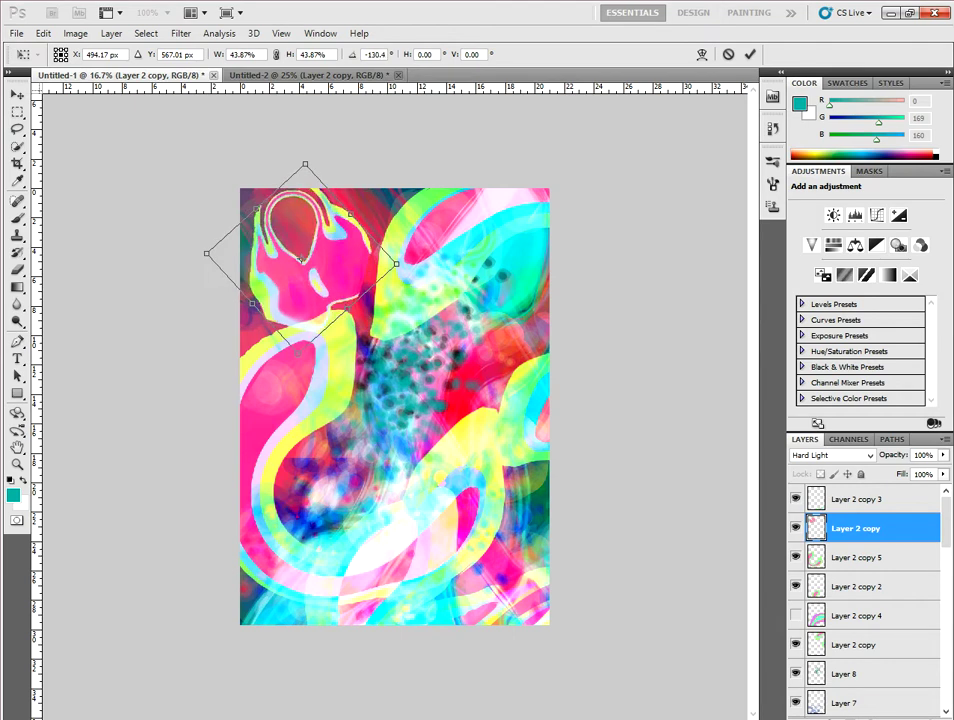
{"action": "left_click_drag", "start_coordinate": [206, 253], "coordinate": [56, 217]}
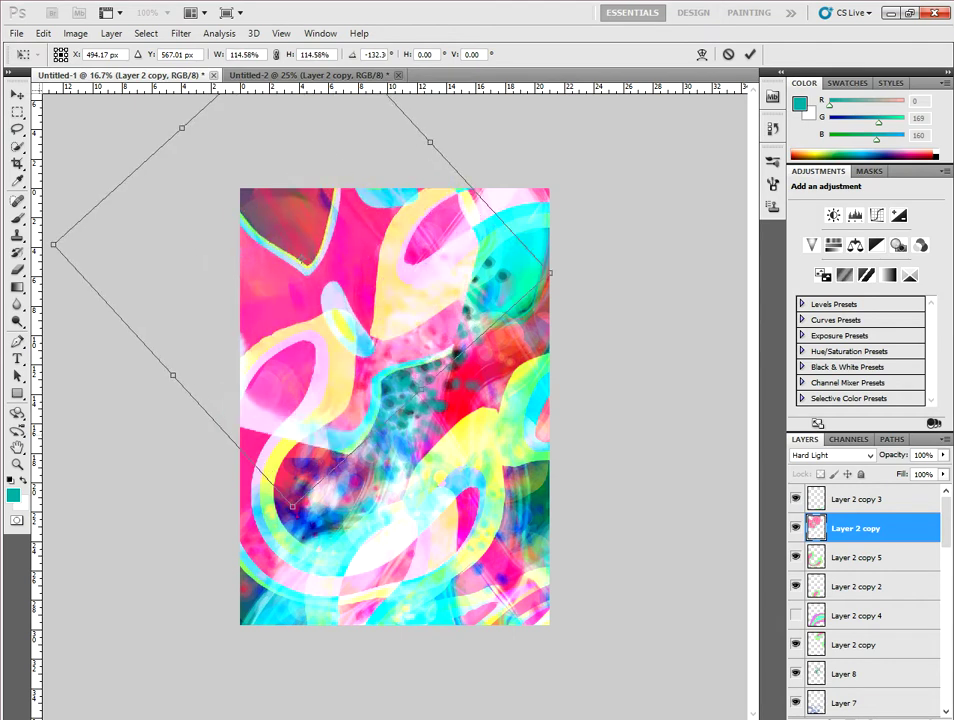
{"action": "key", "text": "Return"}
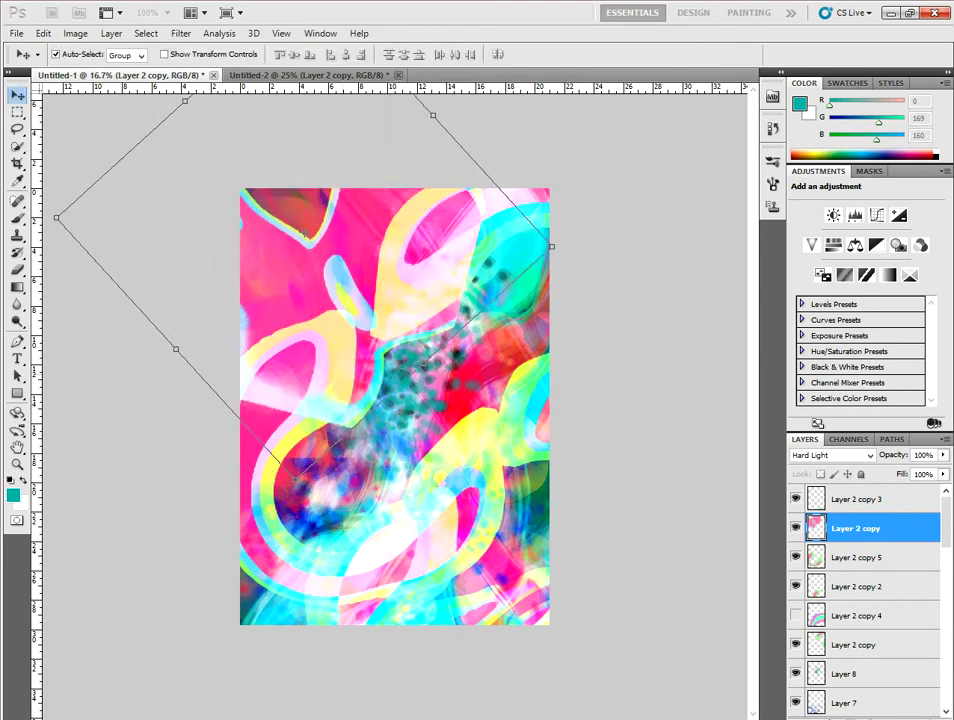